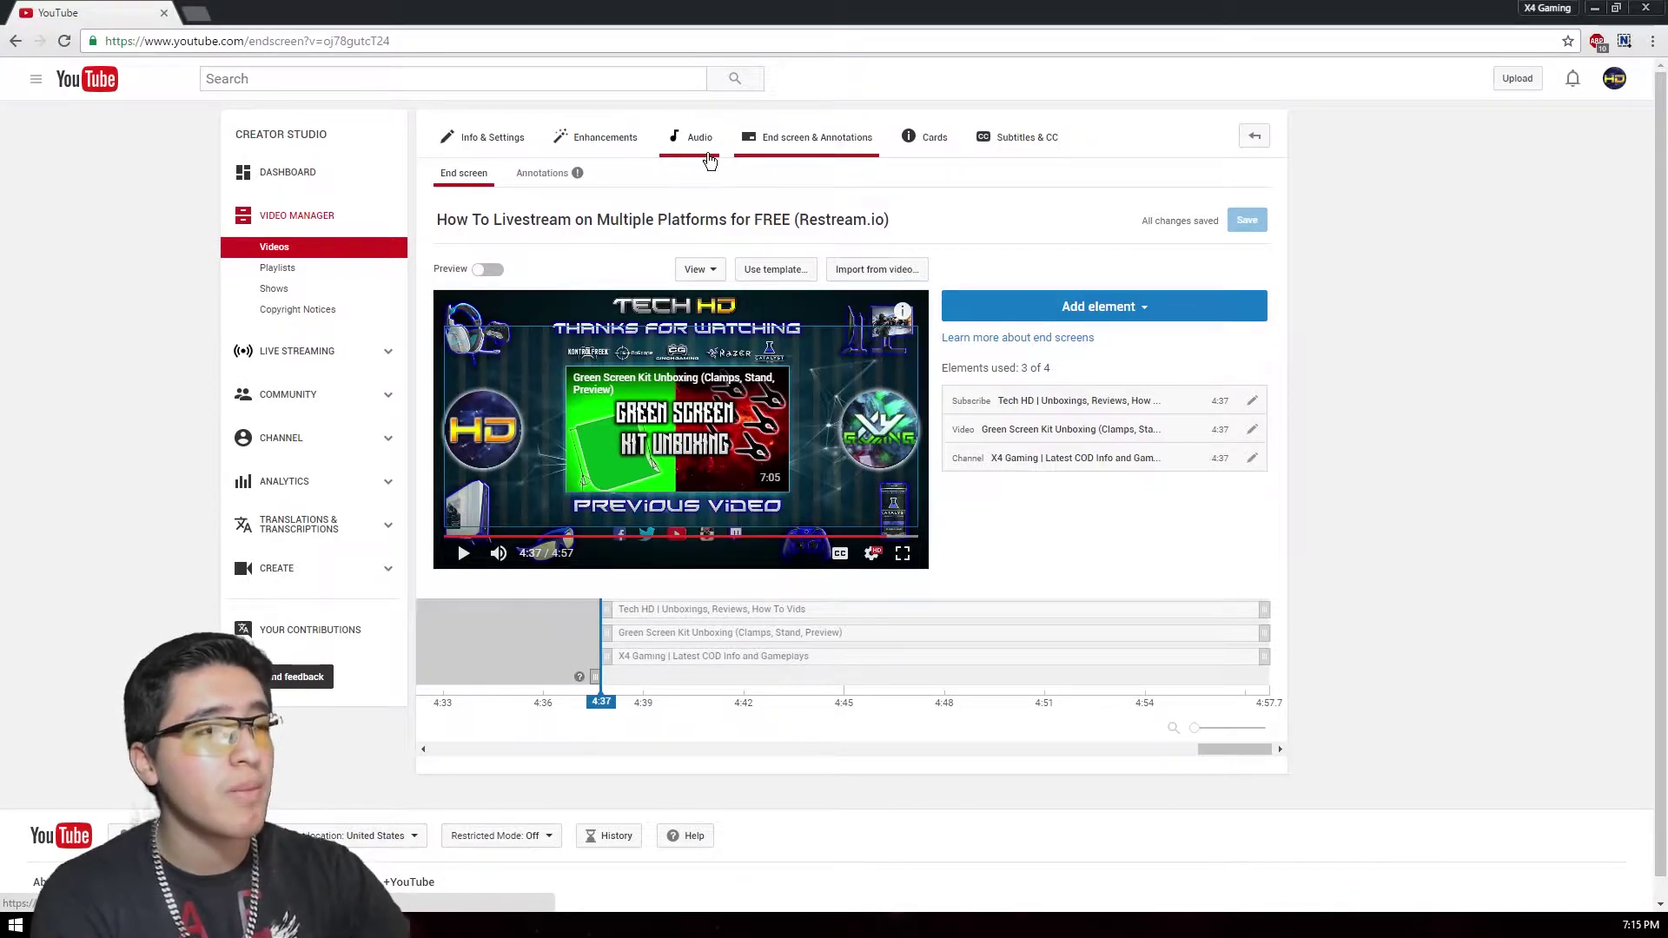
- Check which end screen element types YouTube allows, then close the element list
mouse_move(579, 174)
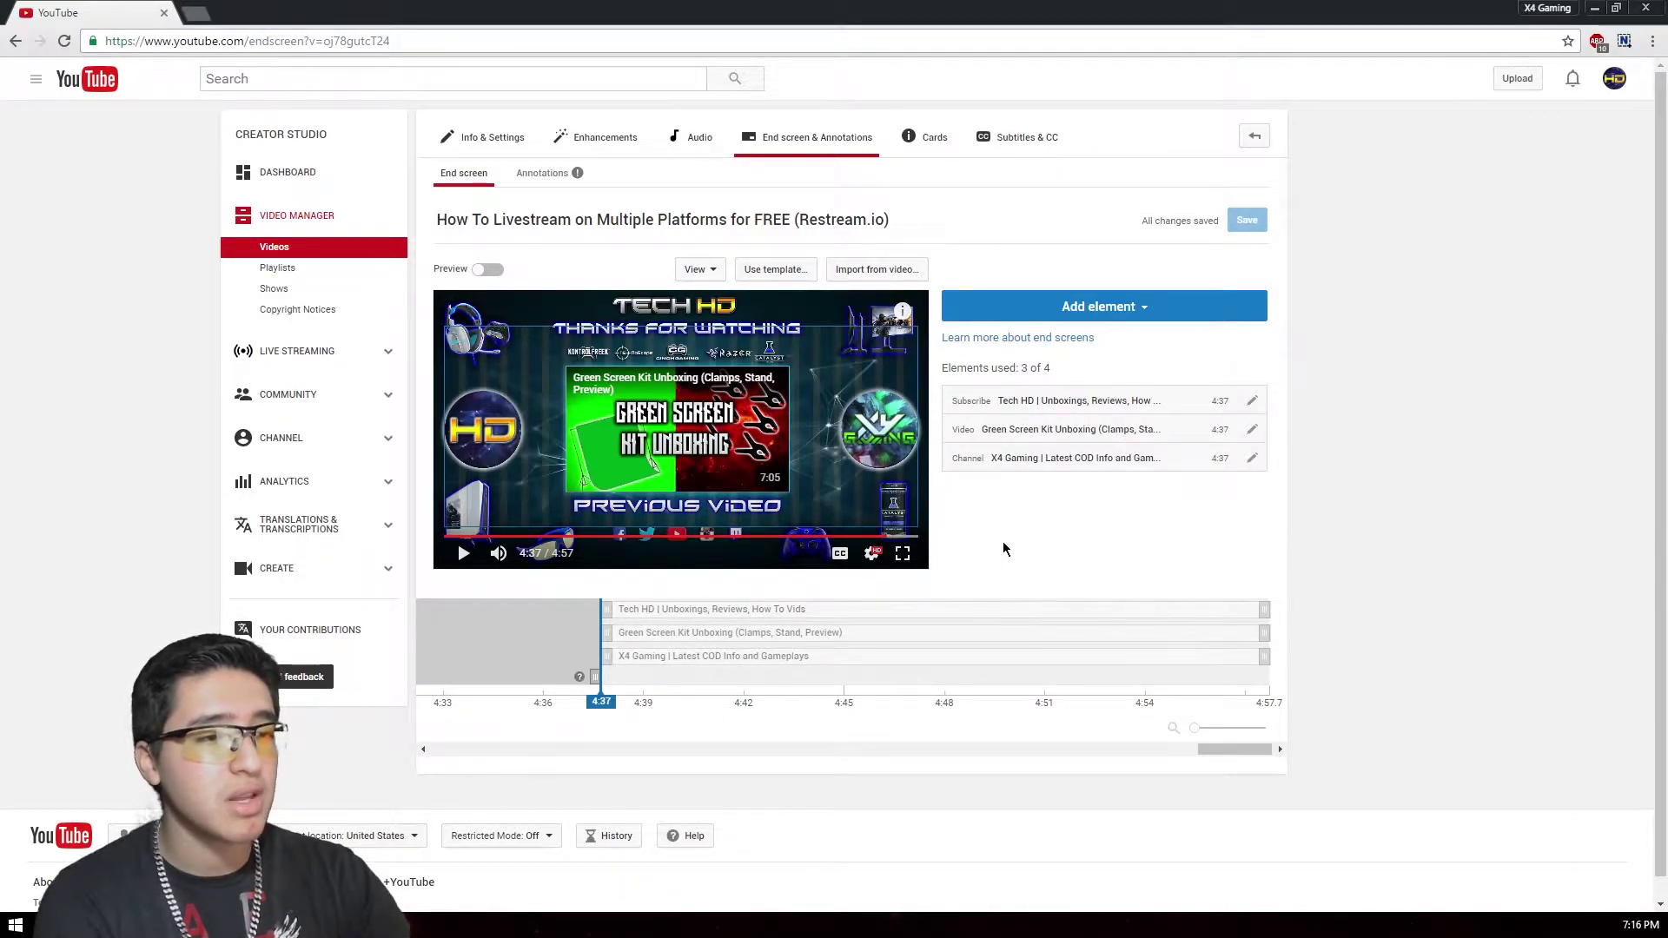
click(1124, 316)
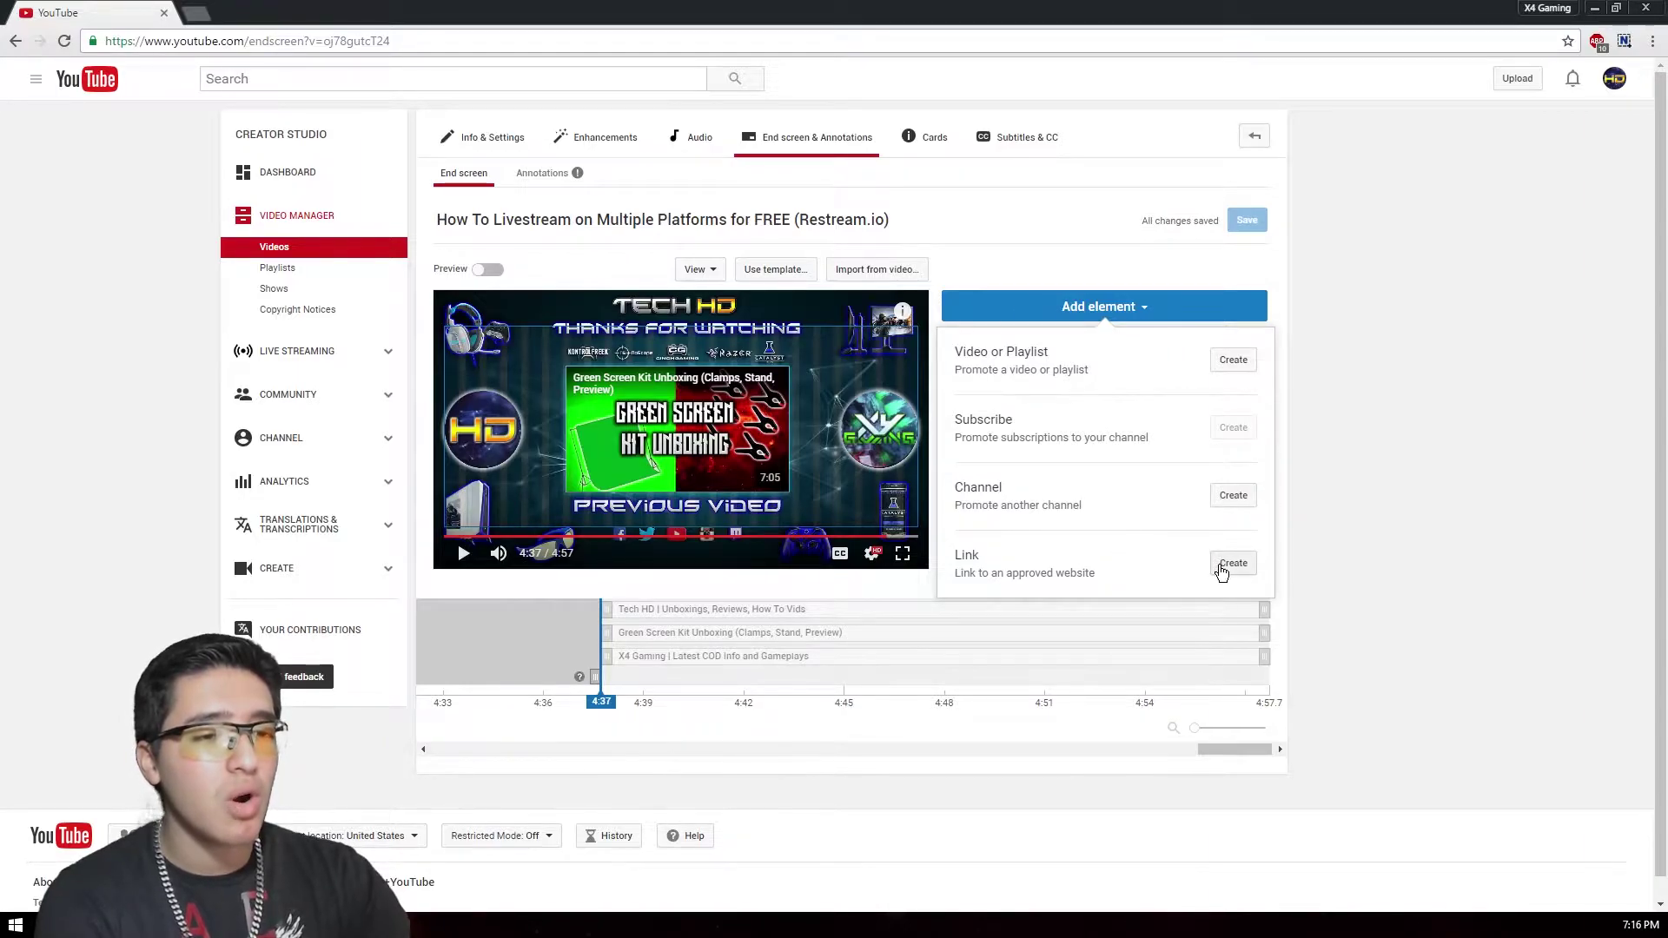
click(1331, 512)
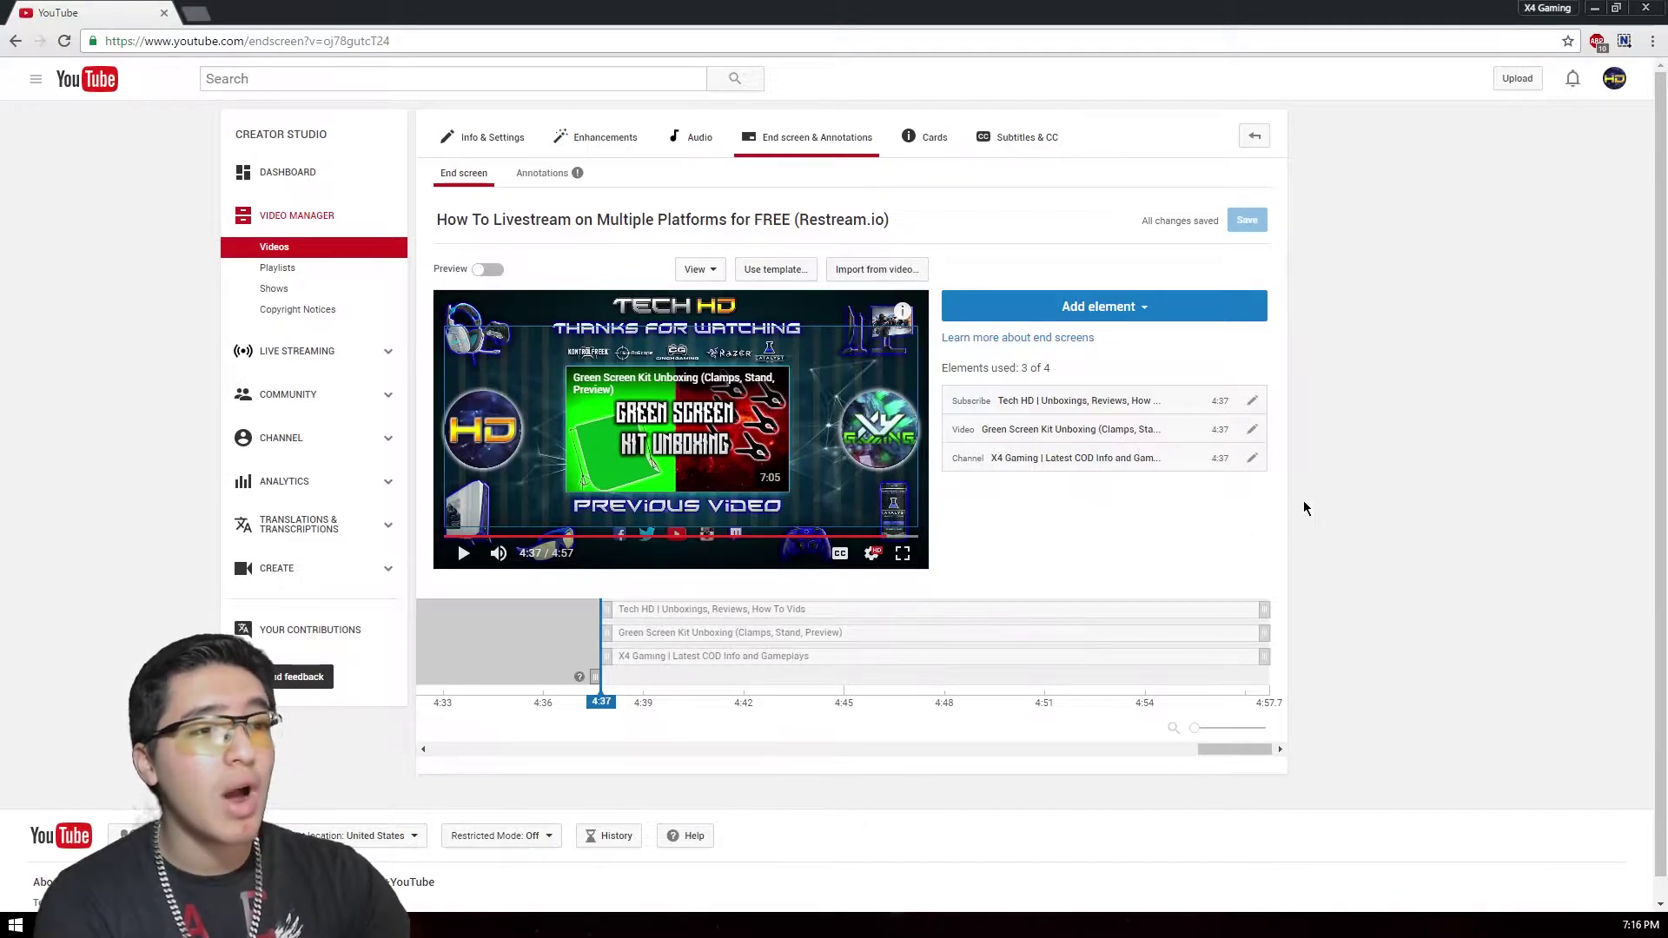
- Move to Photoshop's end screen template, toggle the Template background, and make the Layers panel taller
click(1594, 8)
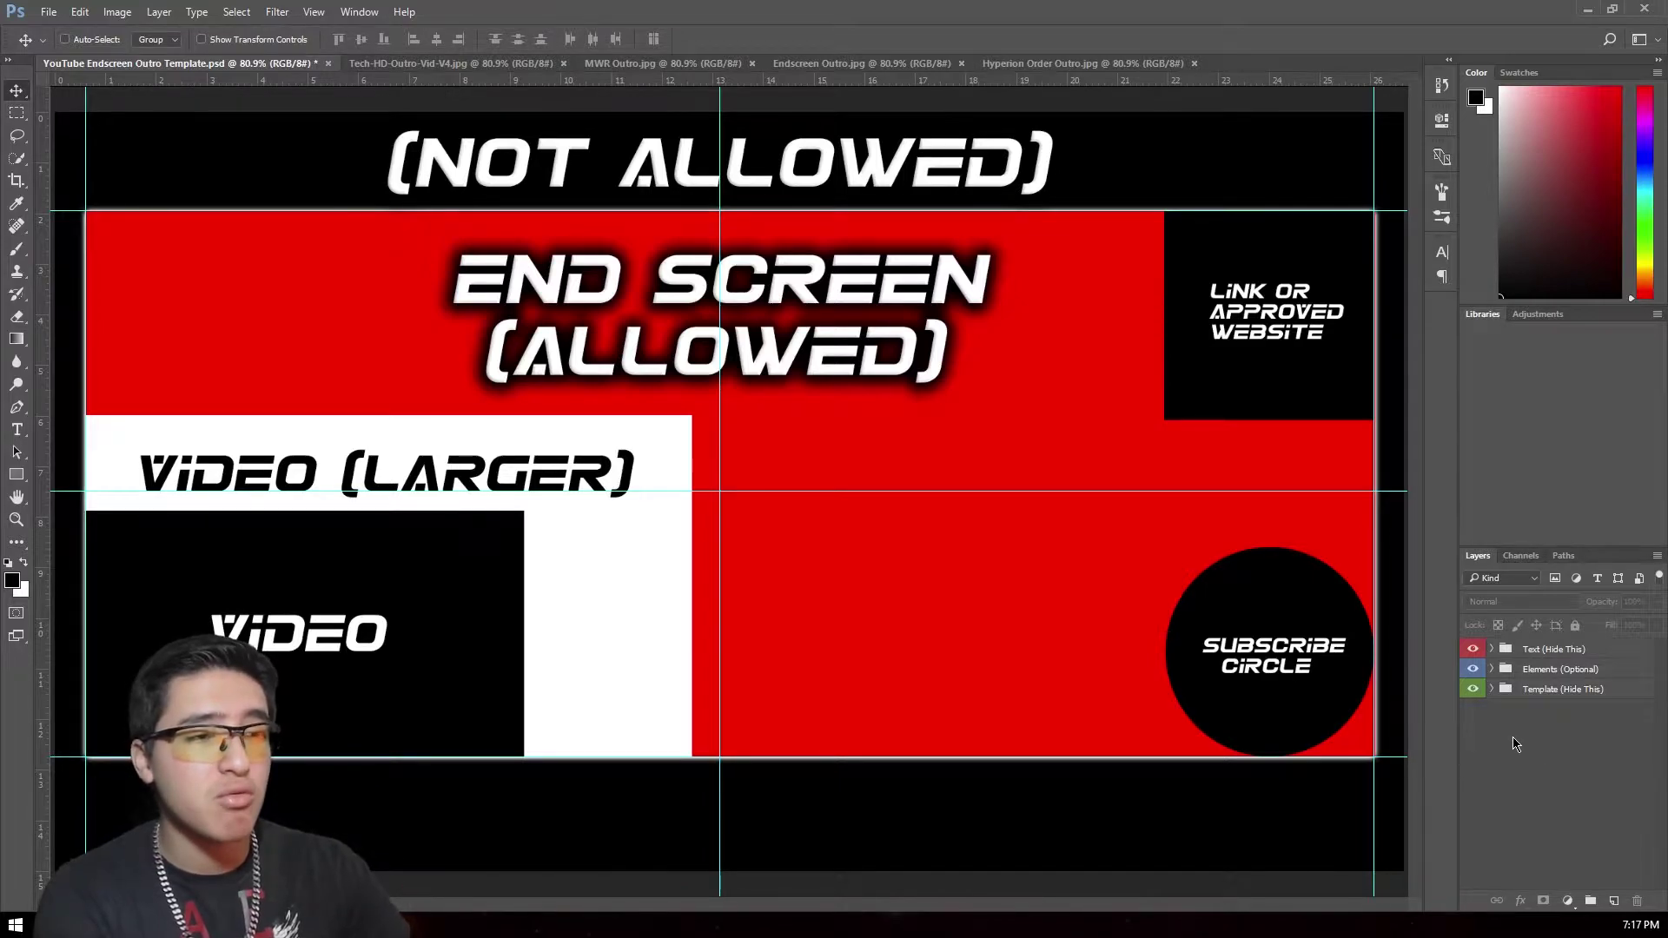
click(1476, 688)
click(1475, 690)
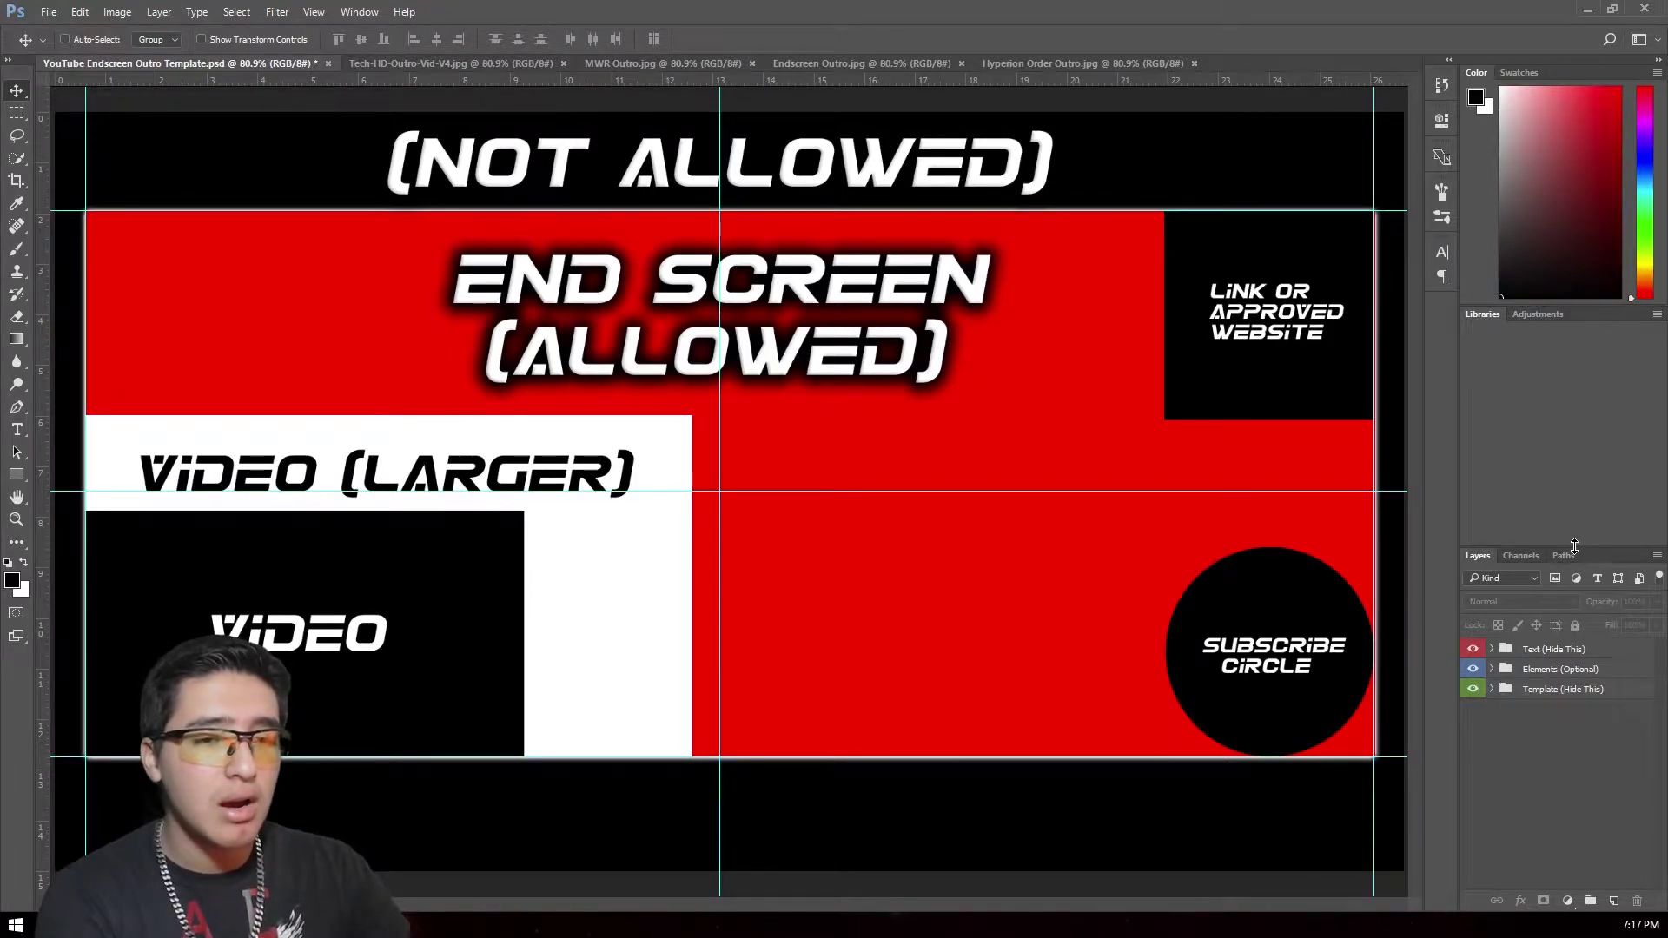
drag(1577, 549, 1579, 467)
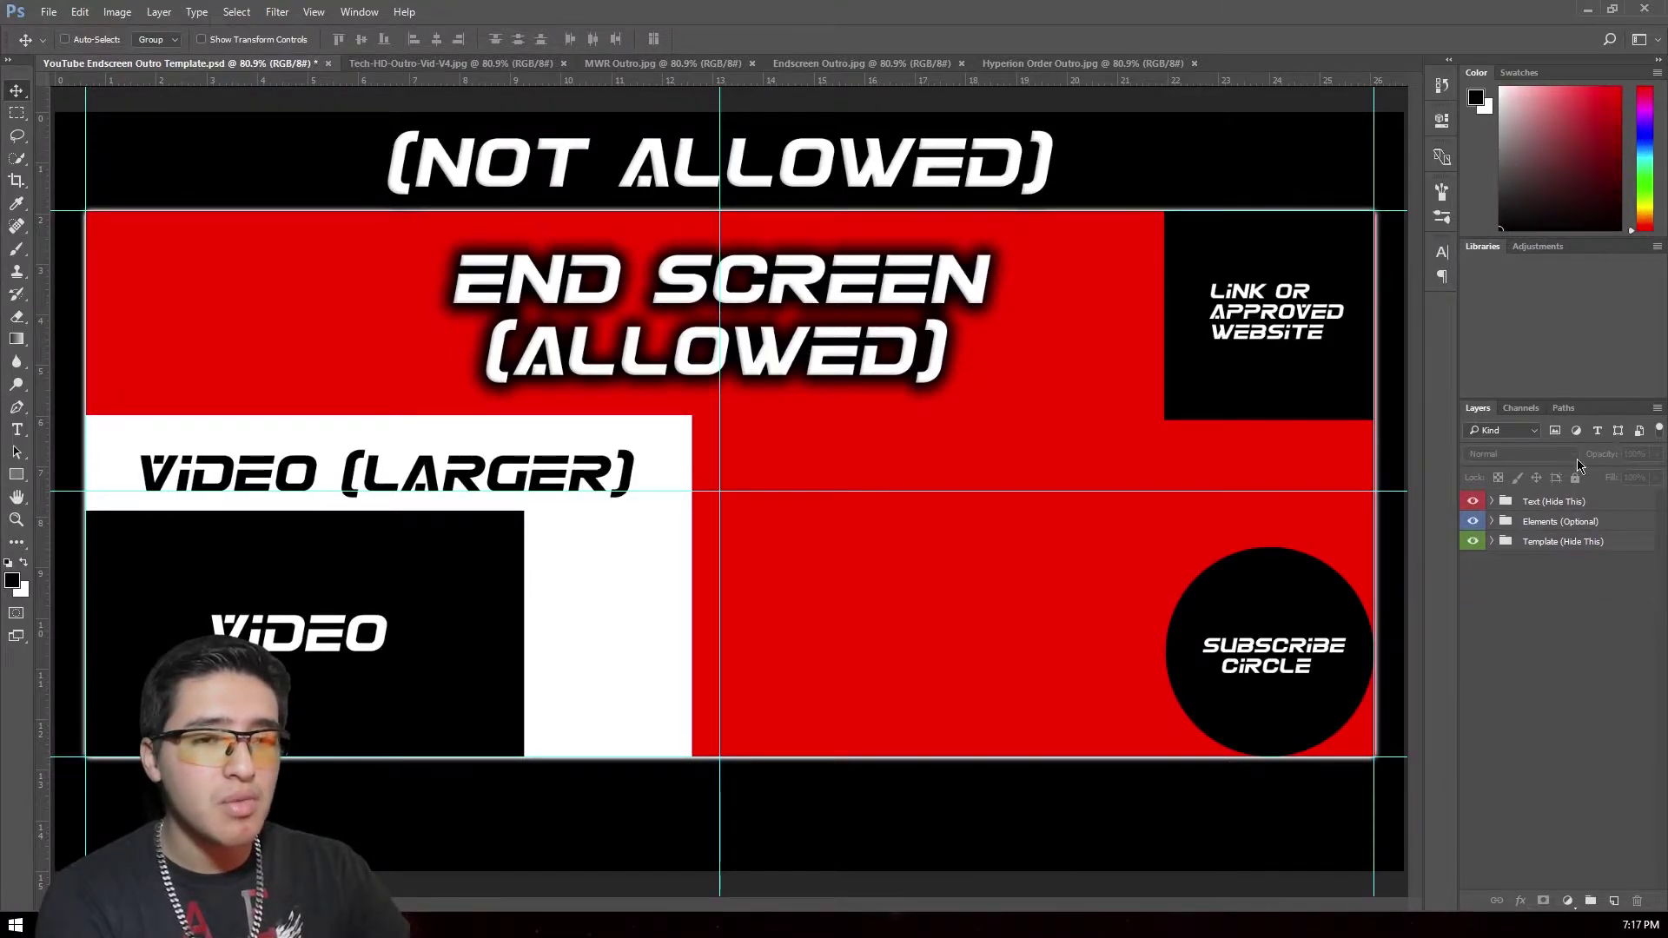
- Expand the Template, Elements and Text groups and turn off the Text group's visibility
click(1492, 541)
click(1491, 522)
click(1491, 501)
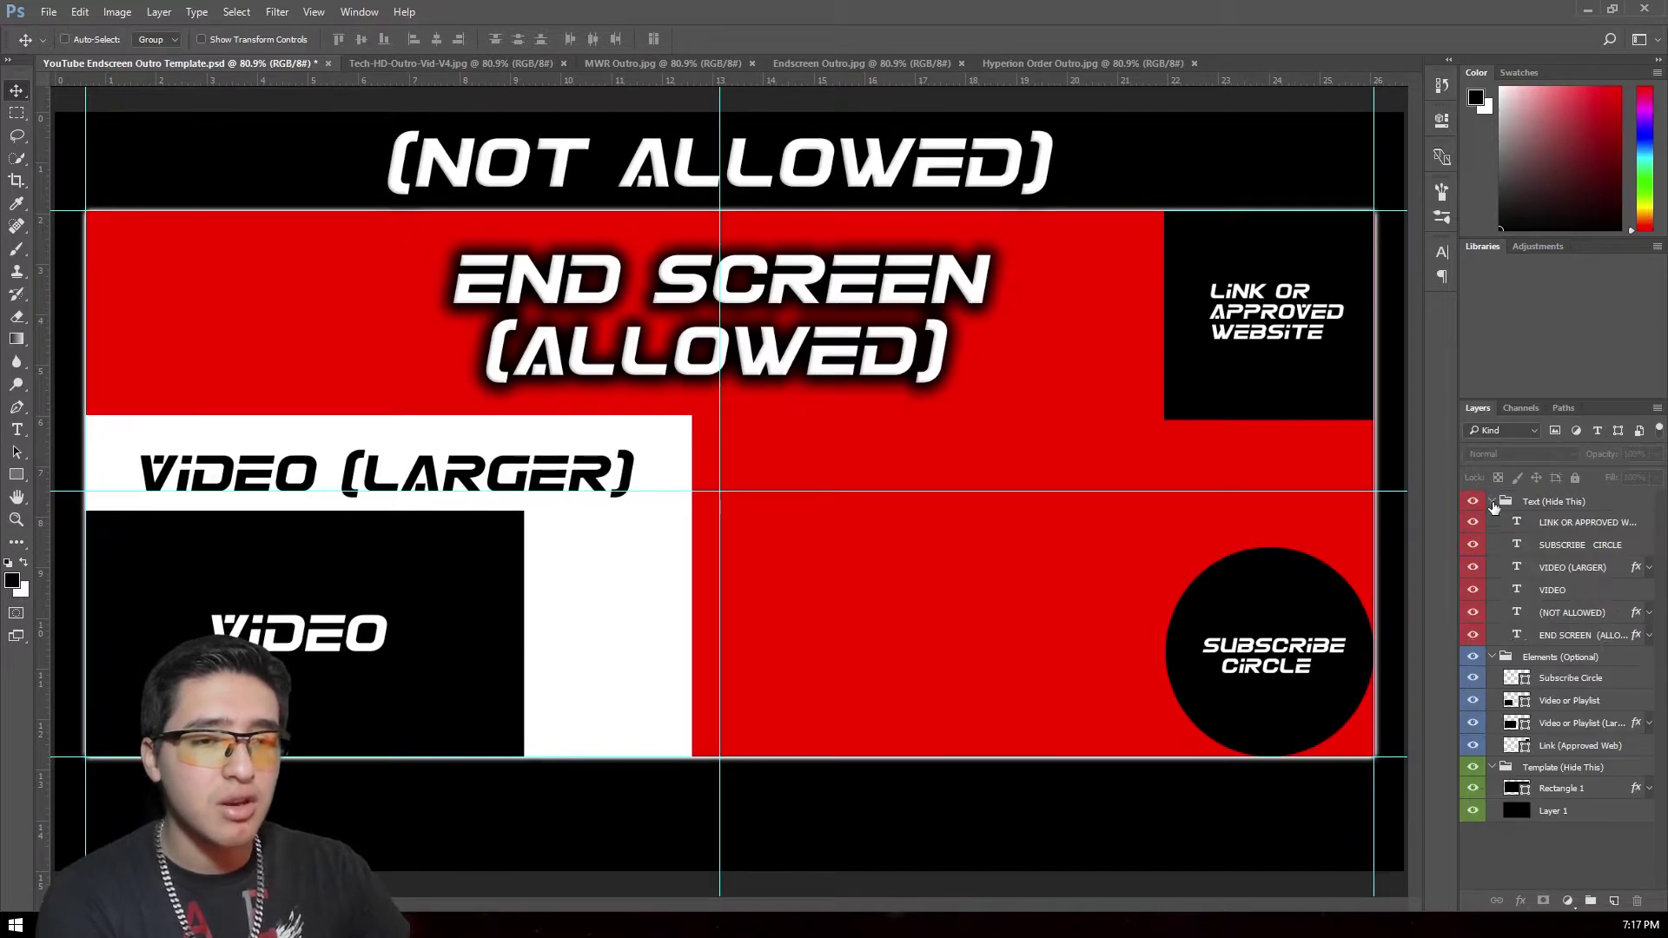
click(1473, 502)
click(1473, 502)
click(1490, 501)
click(1473, 501)
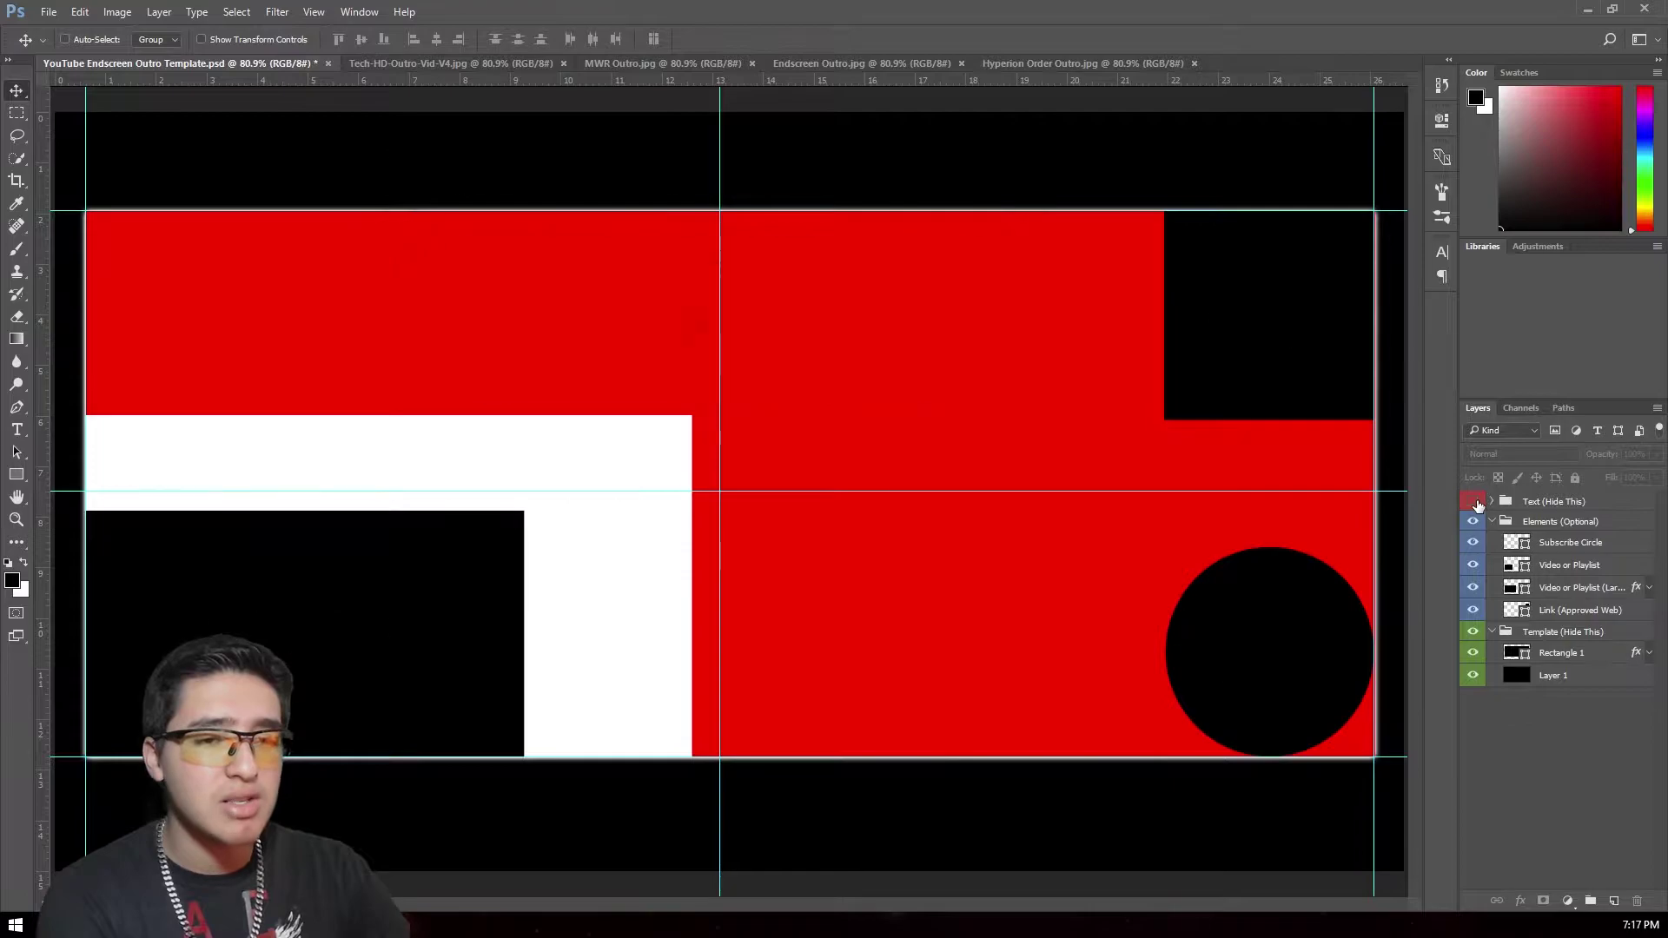
- Toggle the red and black Template background off and back on, leaving Elements expanded
click(1492, 522)
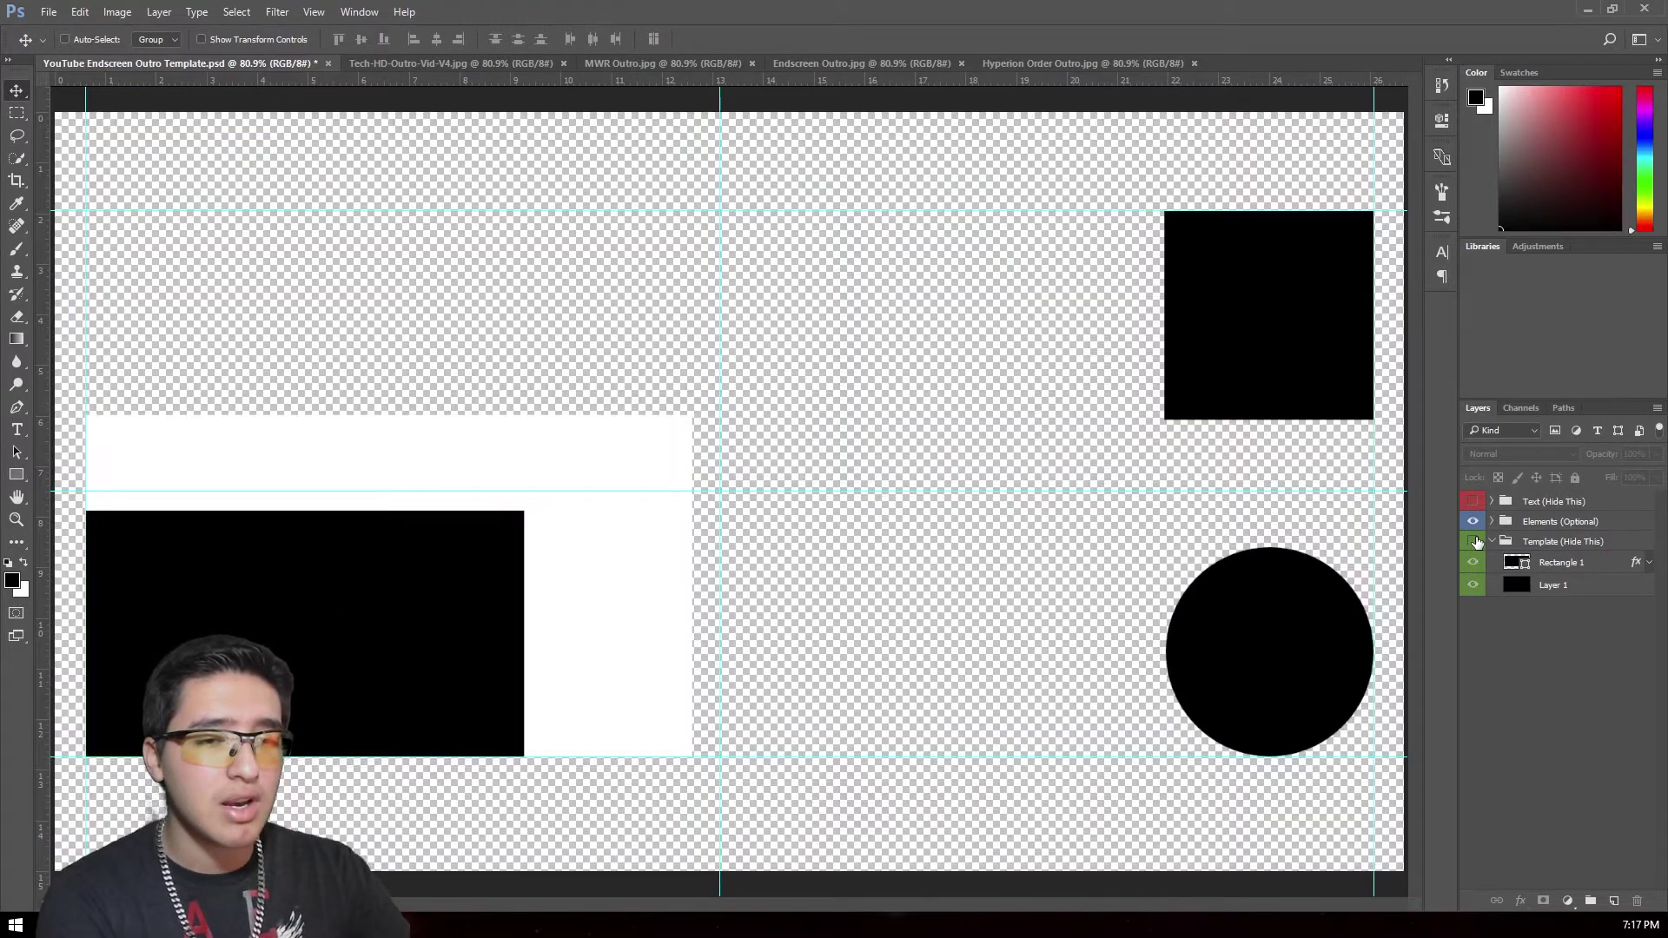
click(1473, 541)
click(1493, 541)
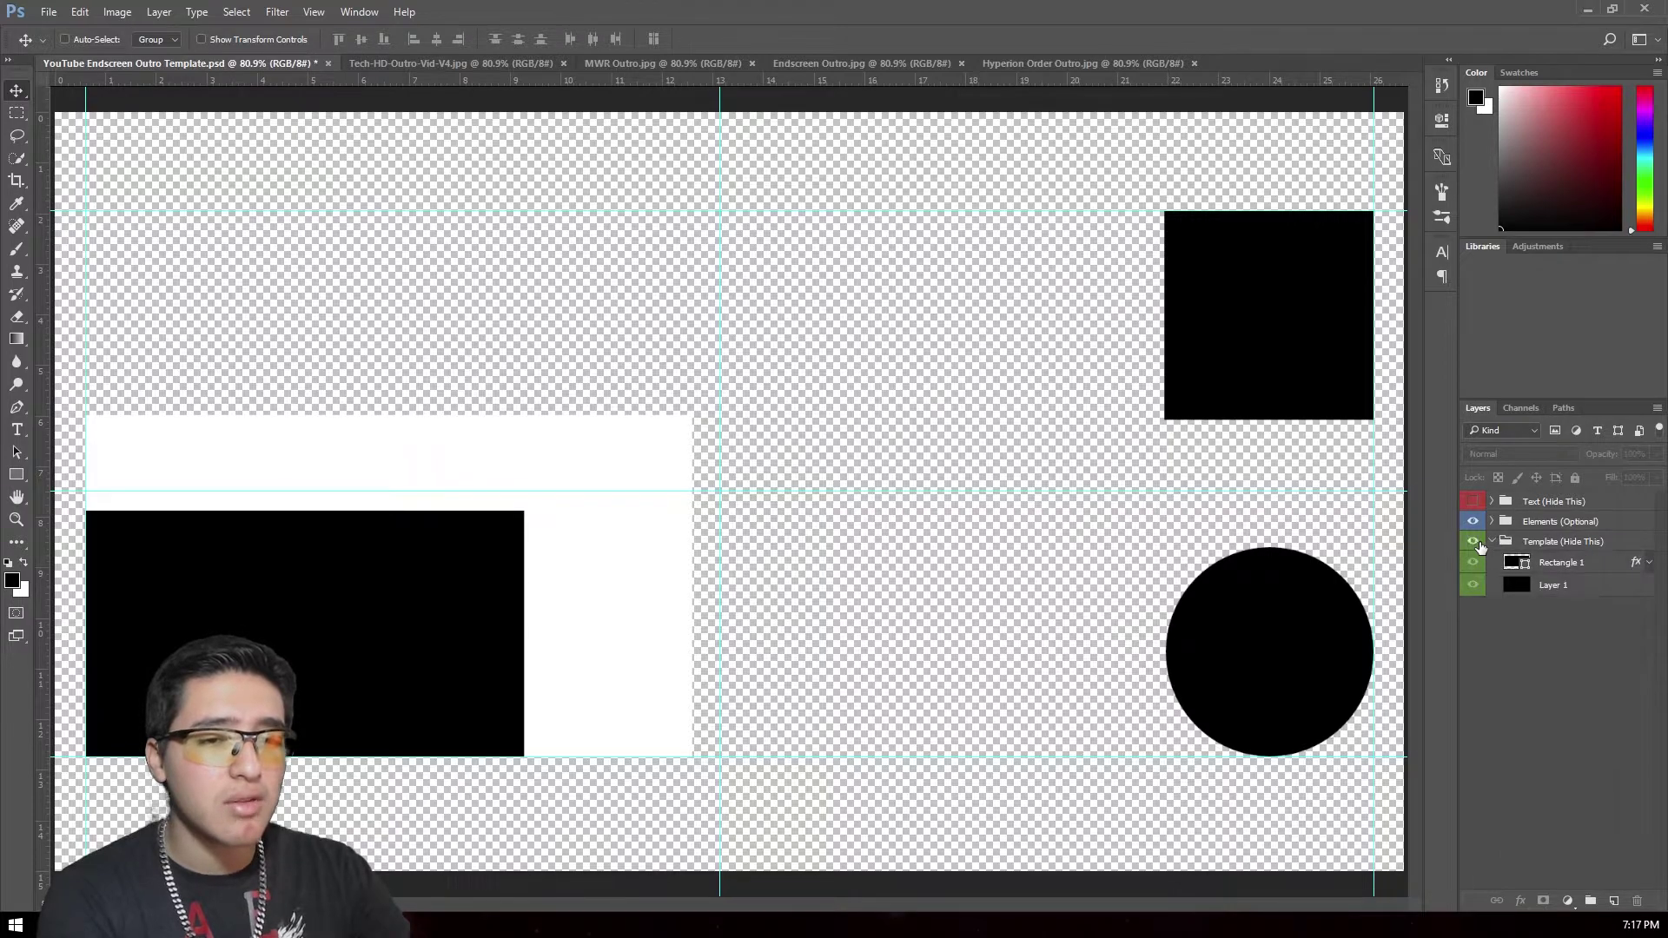
click(1472, 541)
click(1491, 521)
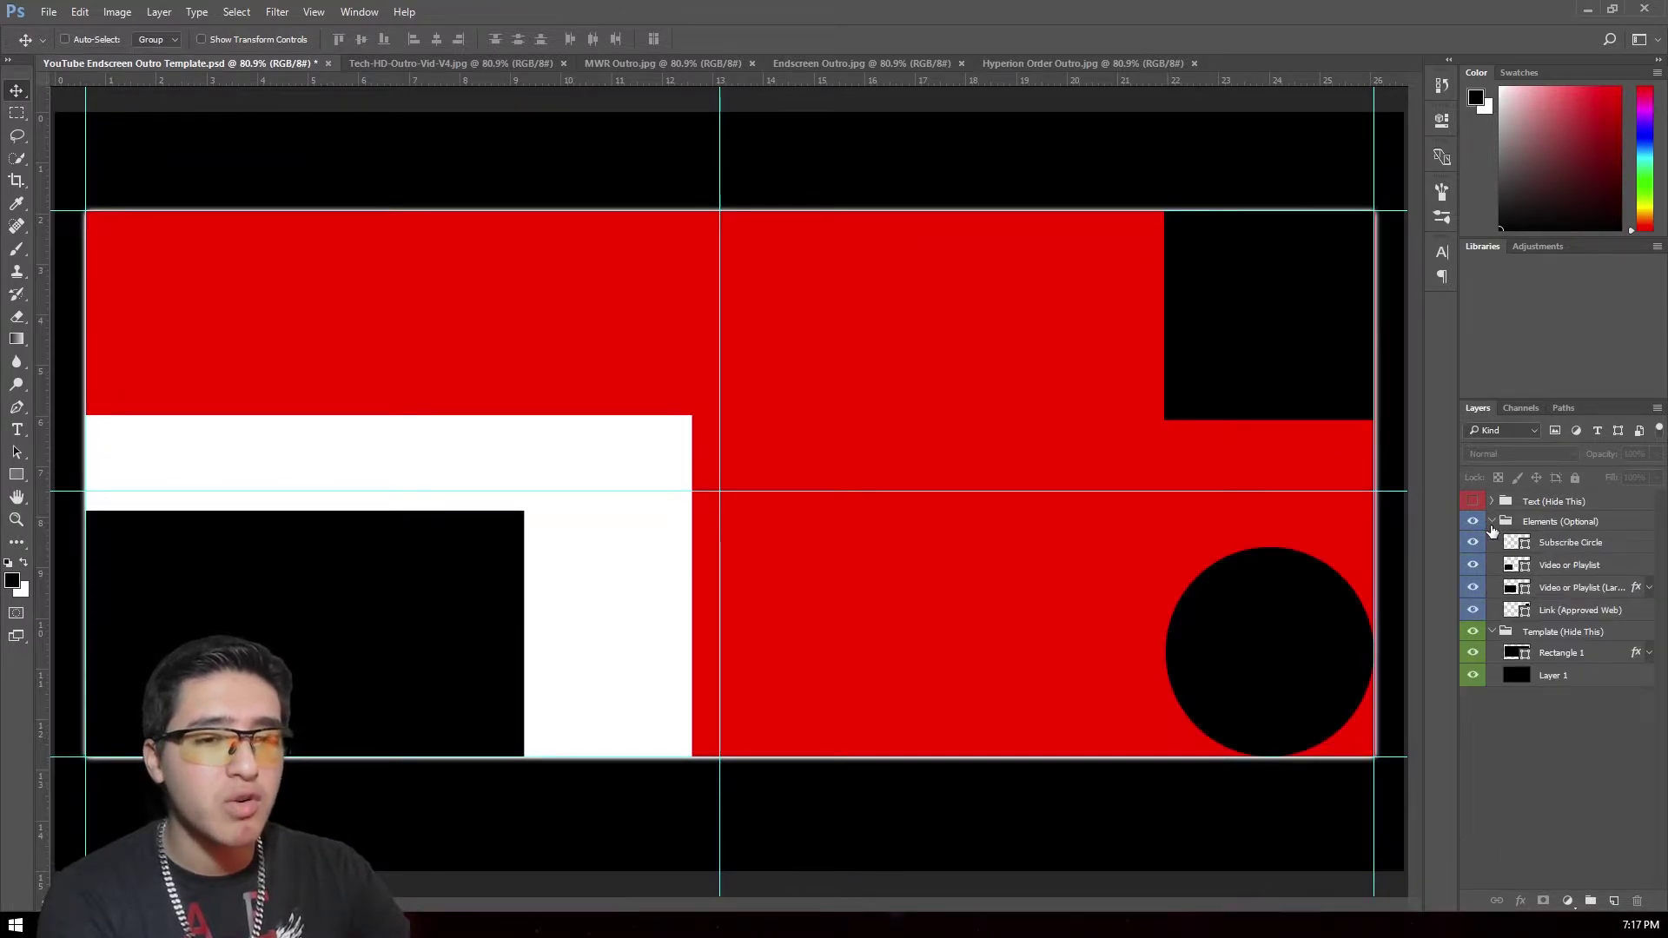
- Try an Outer Glow on the Subscribe Circle layer, then cancel without applying it
right_click(1594, 546)
click(1451, 268)
key(h)
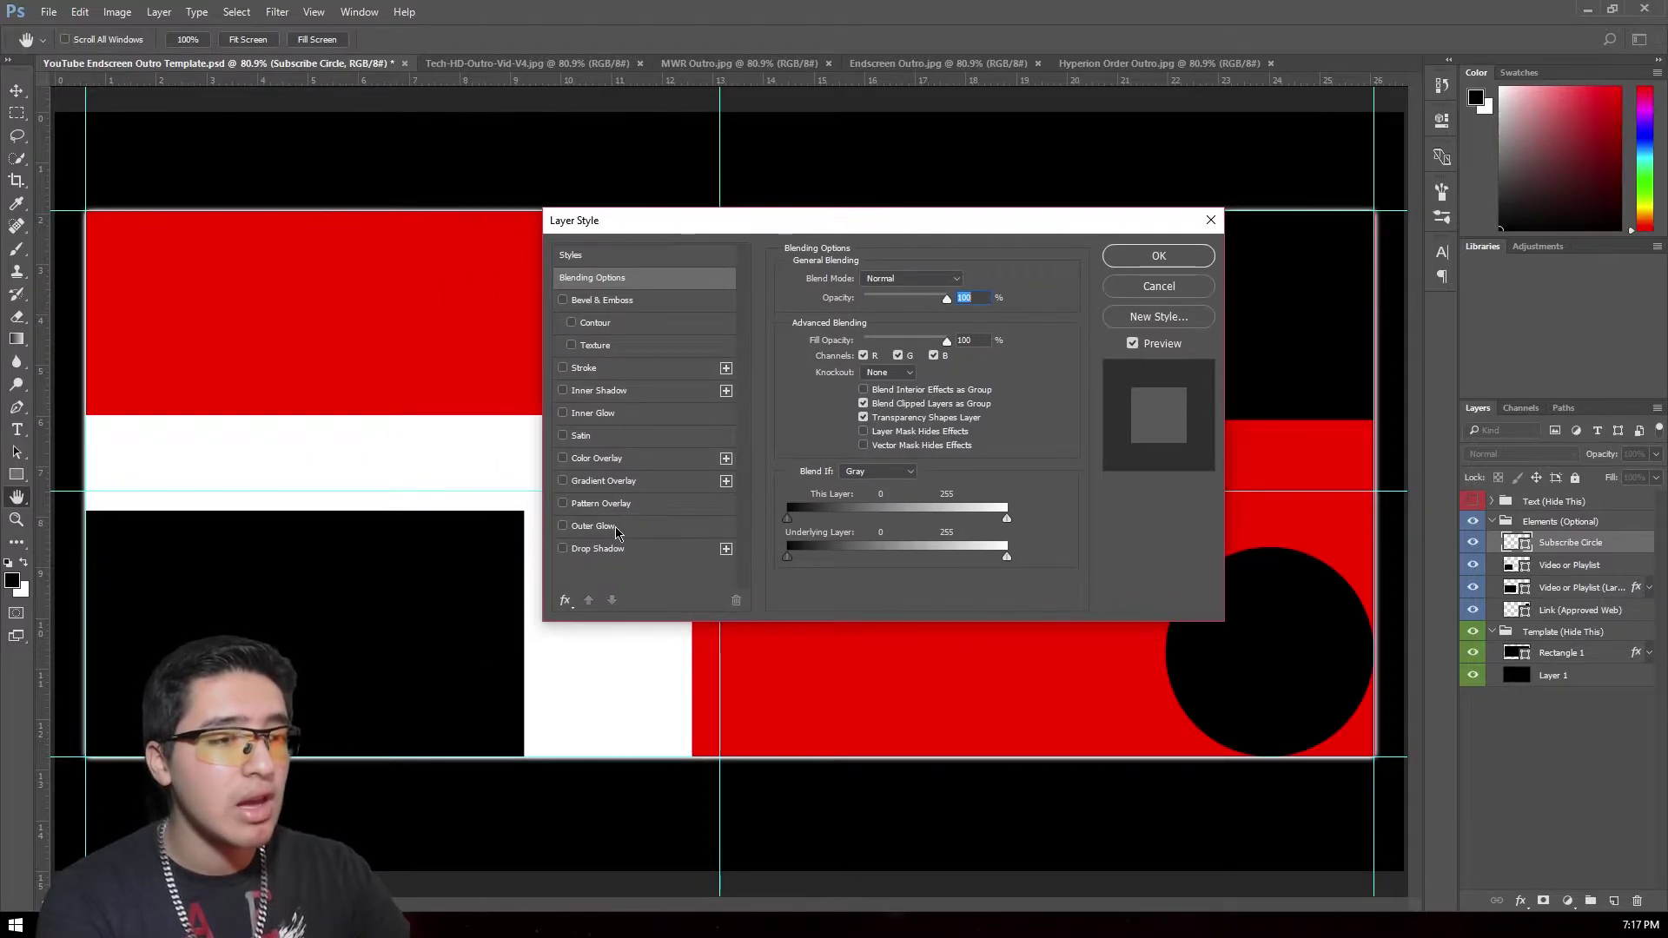
click(615, 527)
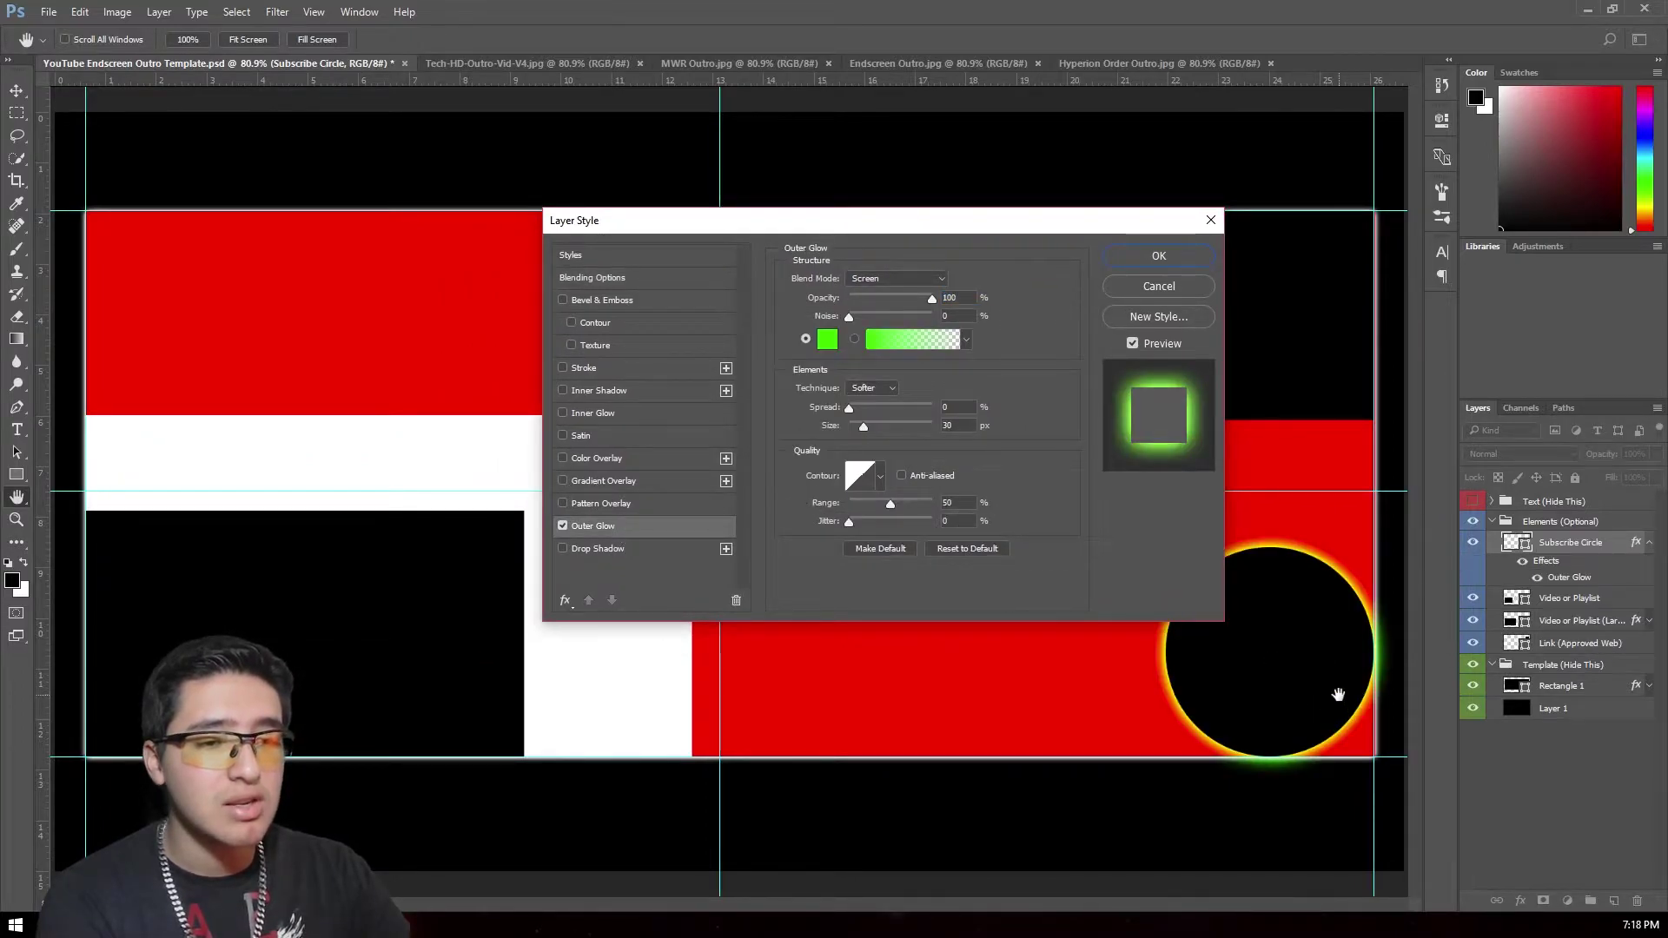
click(563, 526)
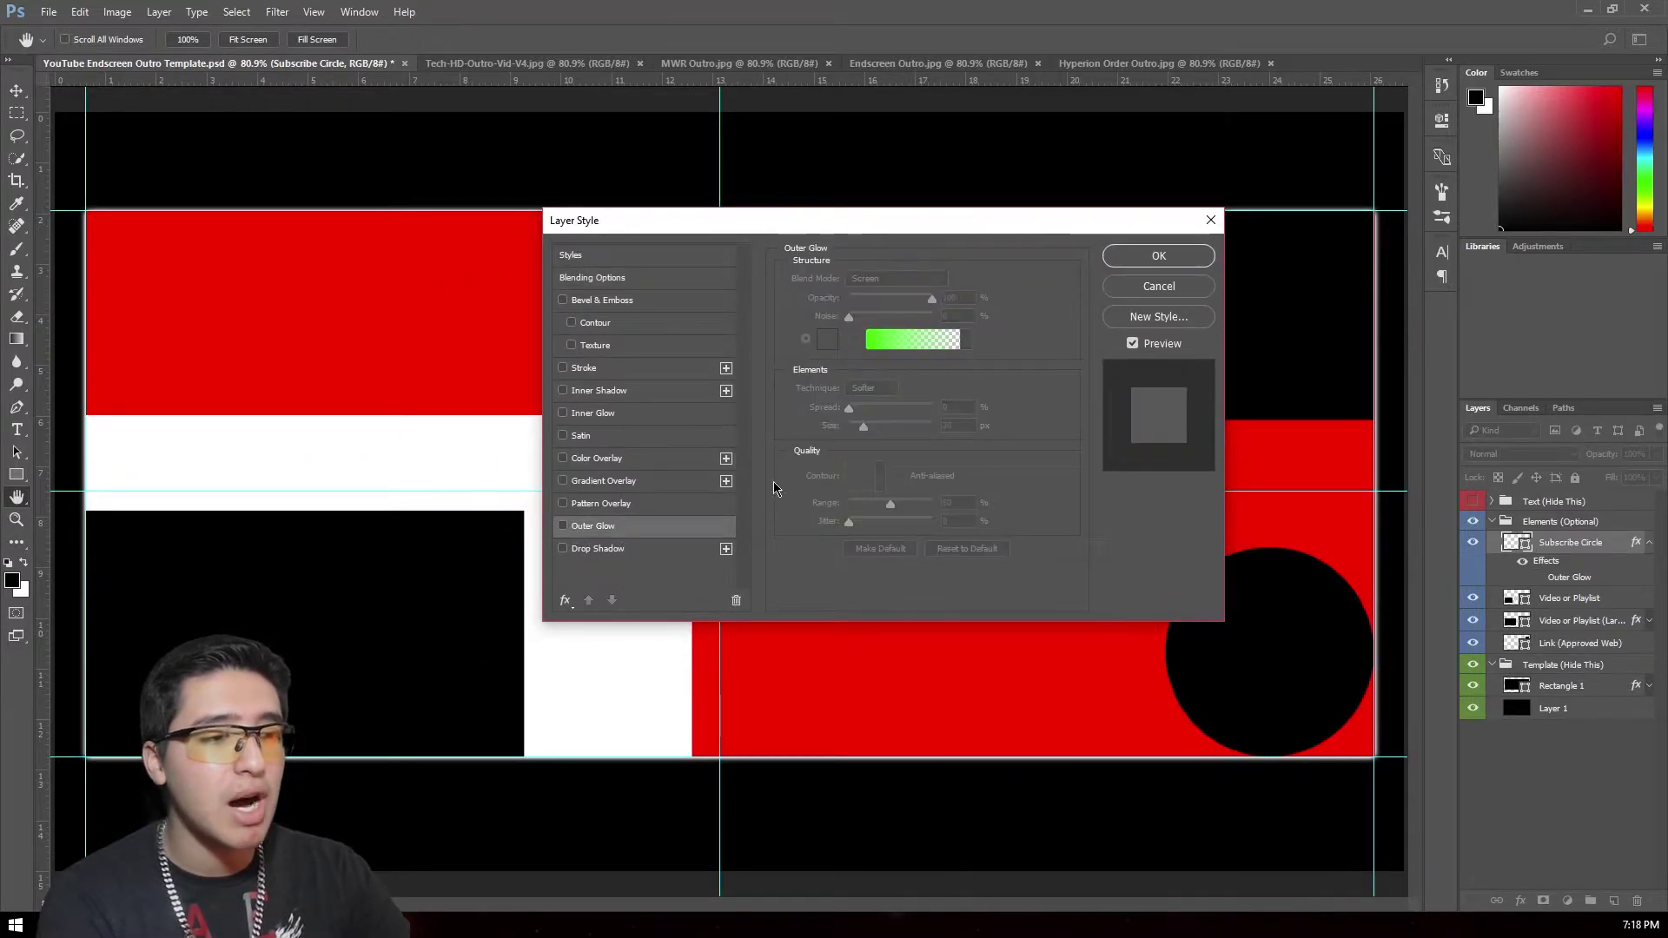
click(1138, 285)
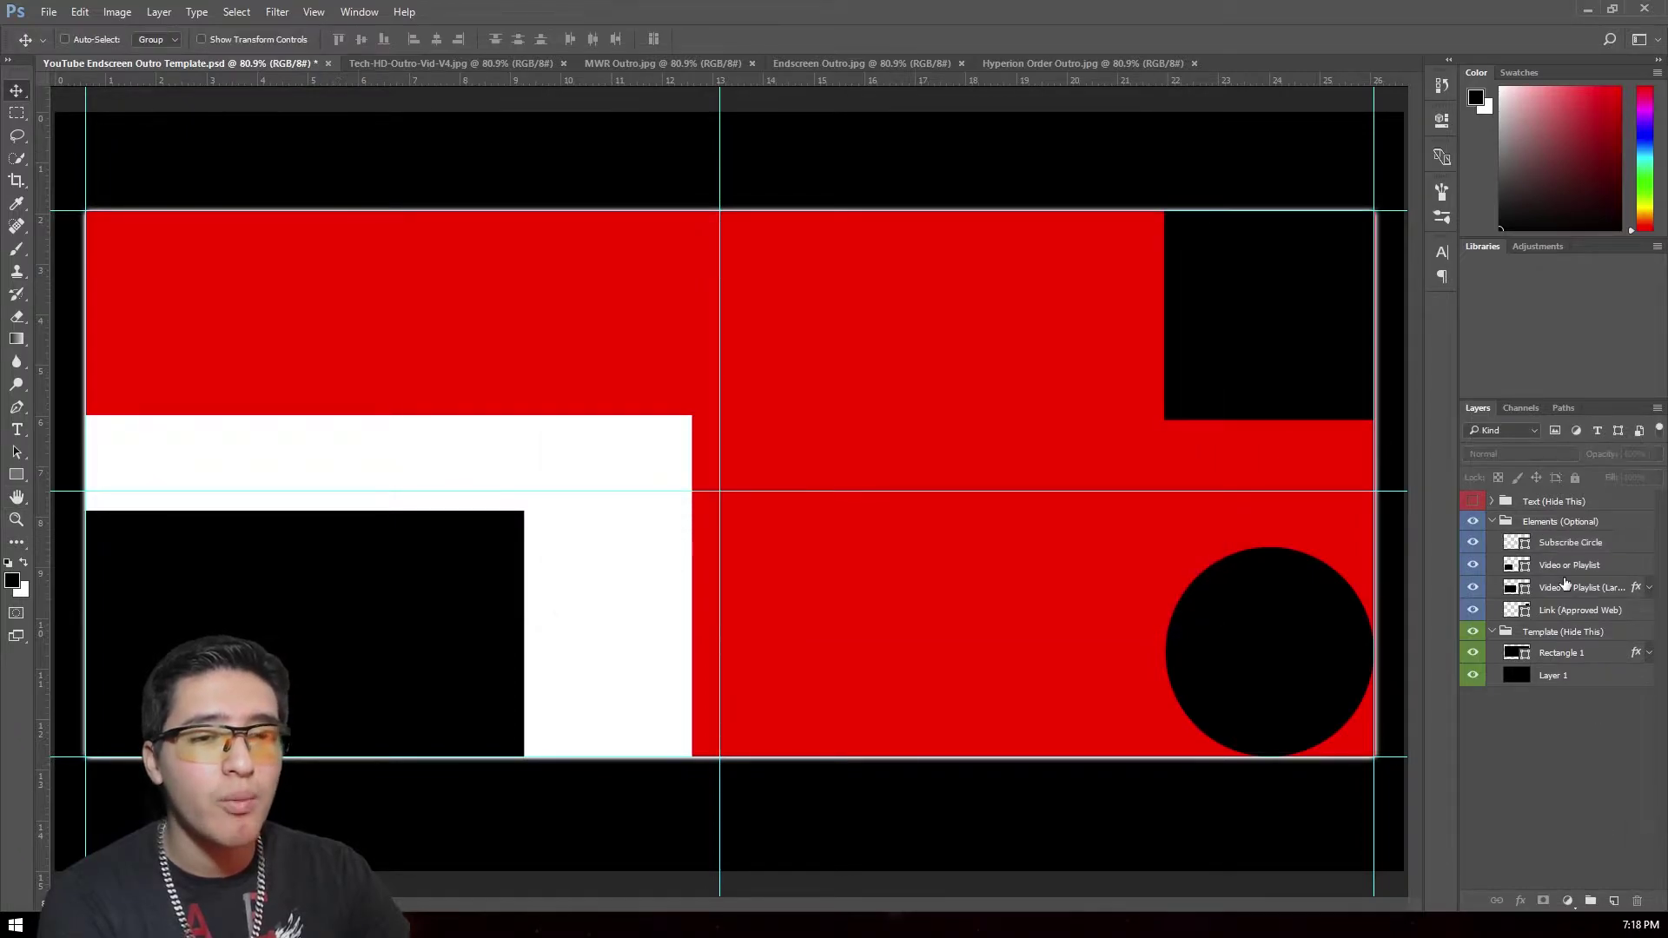
- Turn the text labels back on and collapse the Elements and Template groups
click(1492, 522)
click(1472, 501)
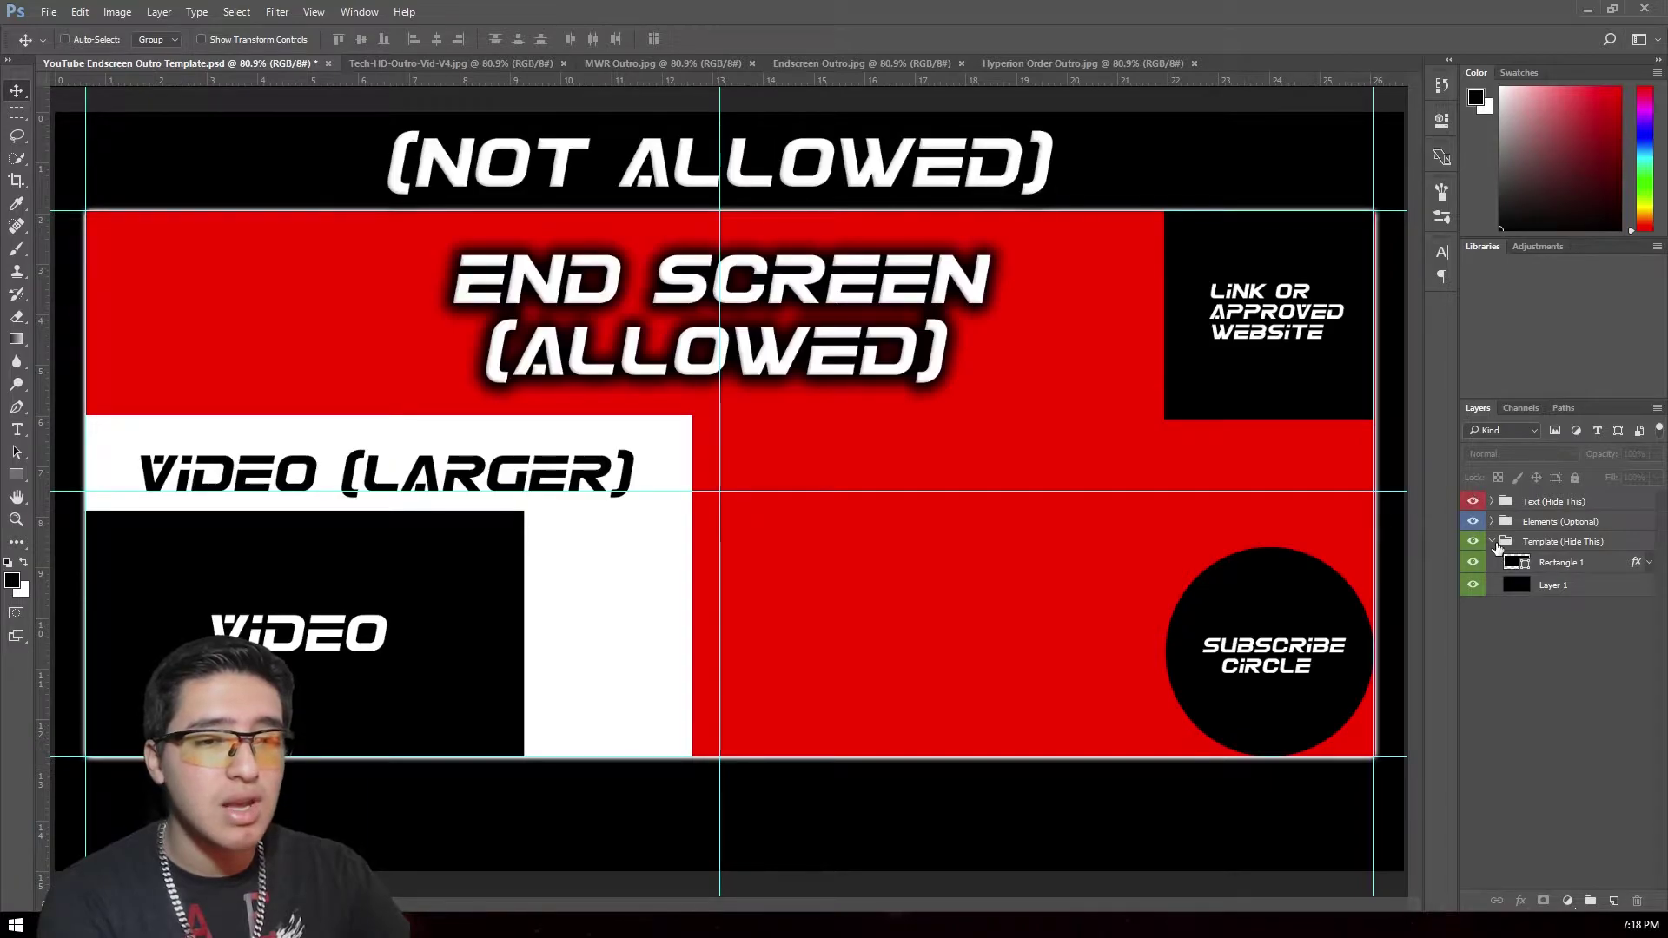
click(1493, 542)
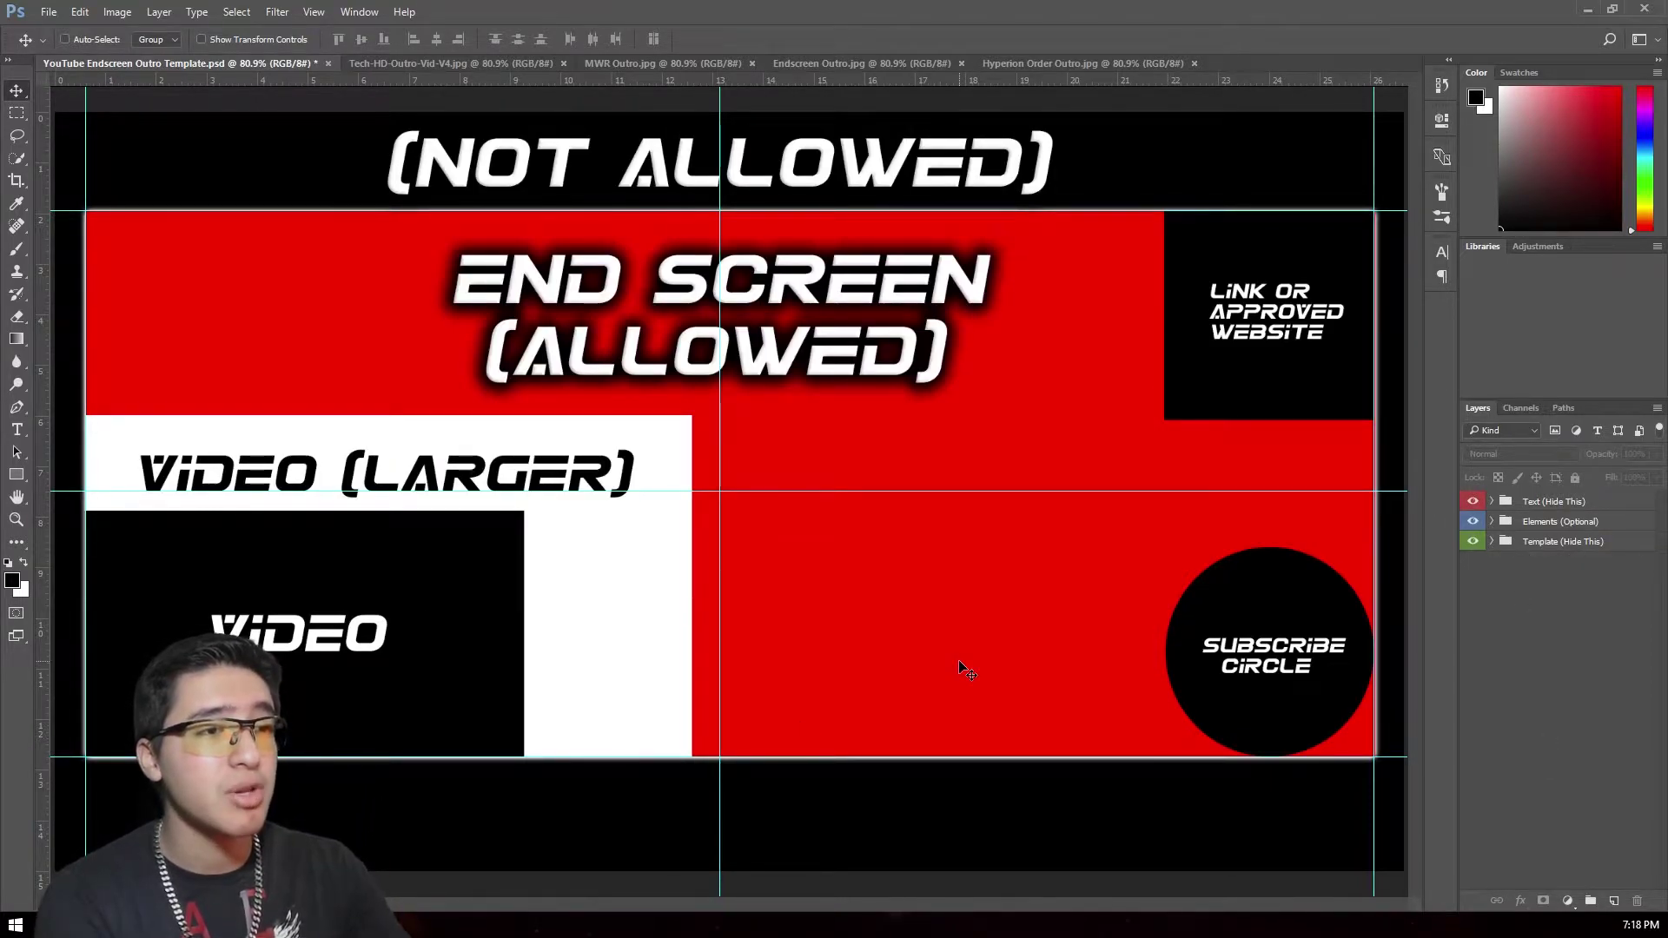
click(491, 64)
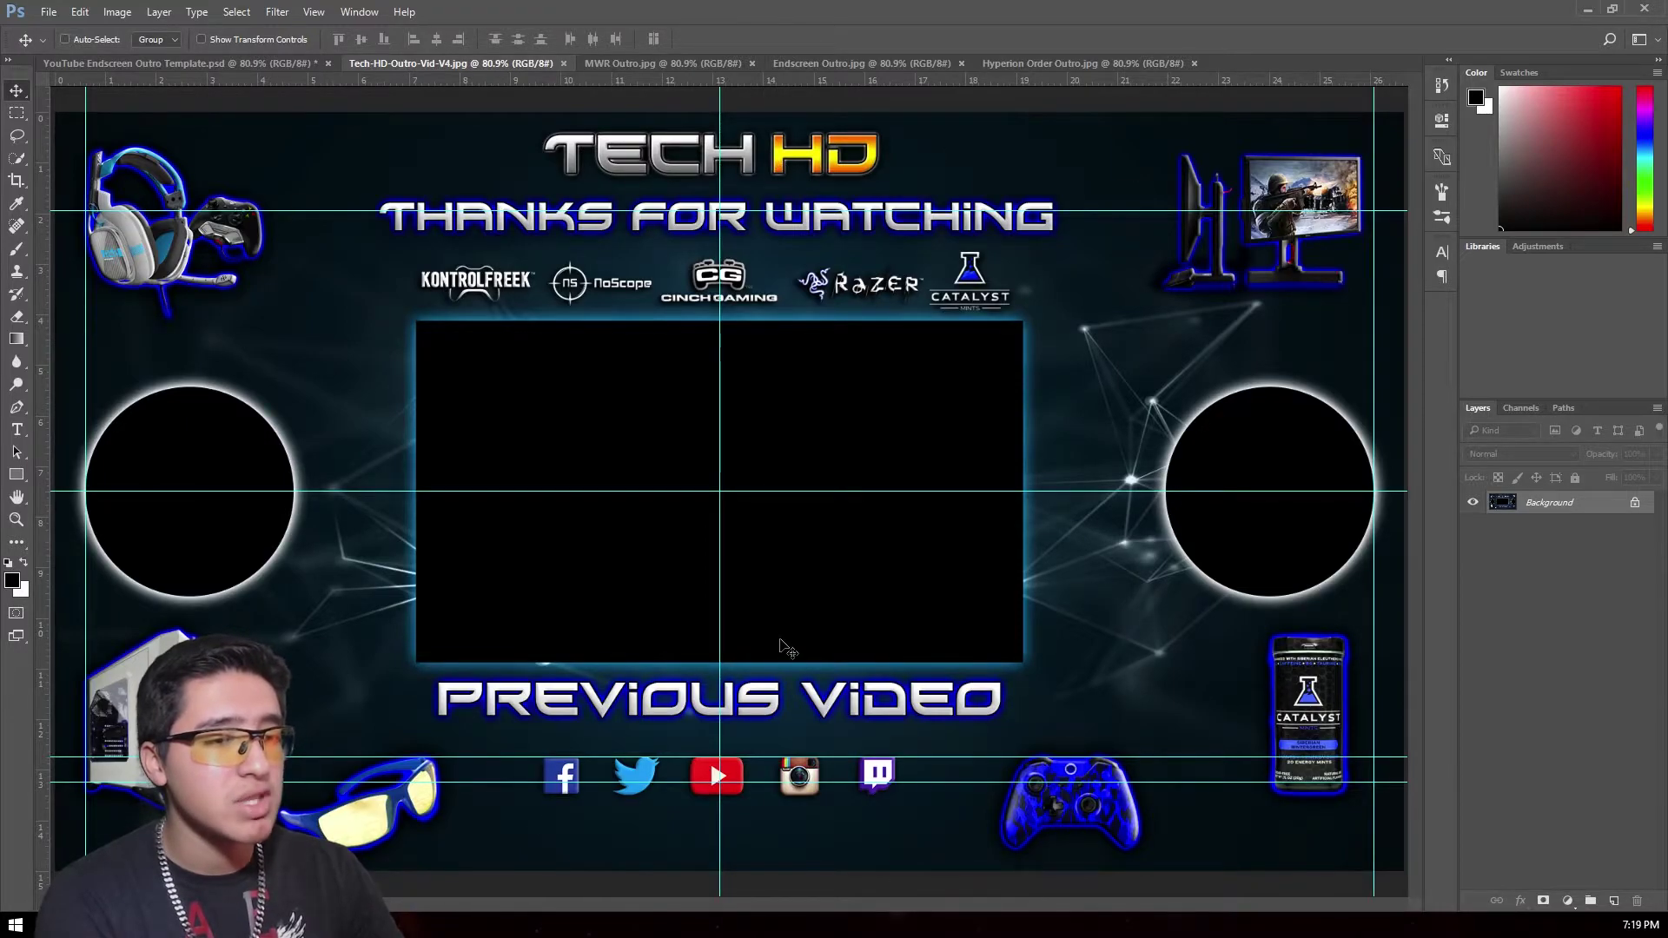
- Review the Tech-HD-Outro-Vid-V4.jpg example, then move on to the MWR outro example
click(650, 66)
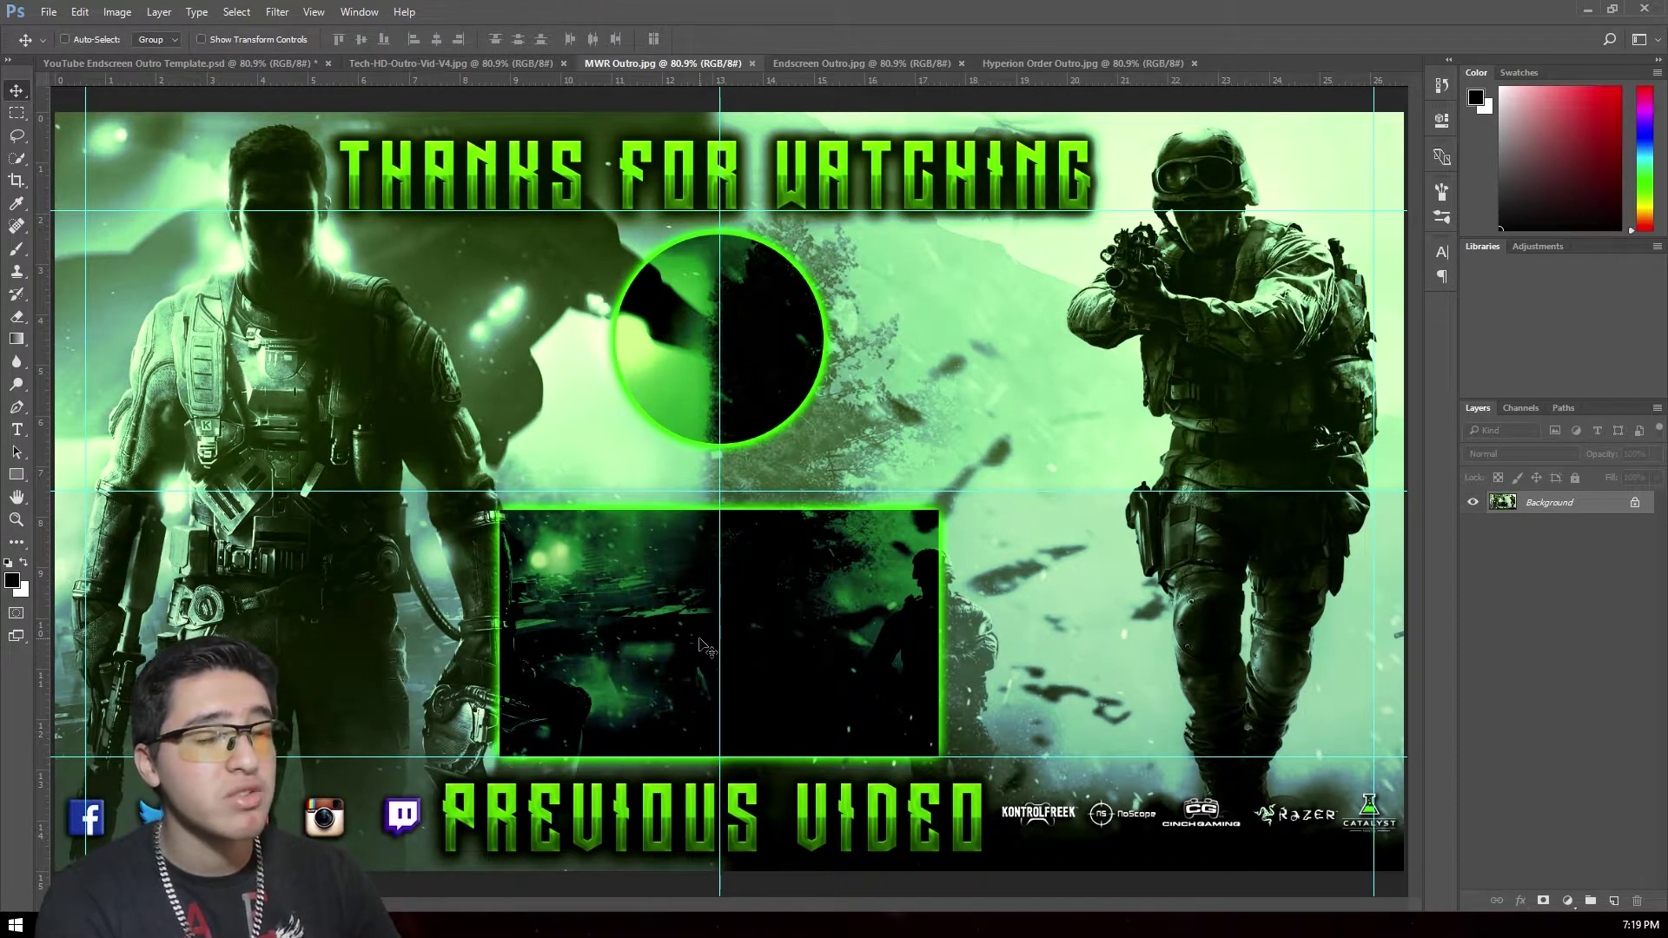
- Look over the Gaming Intel end screen example, then bring up Hyperion Order Outro.jpg
click(853, 64)
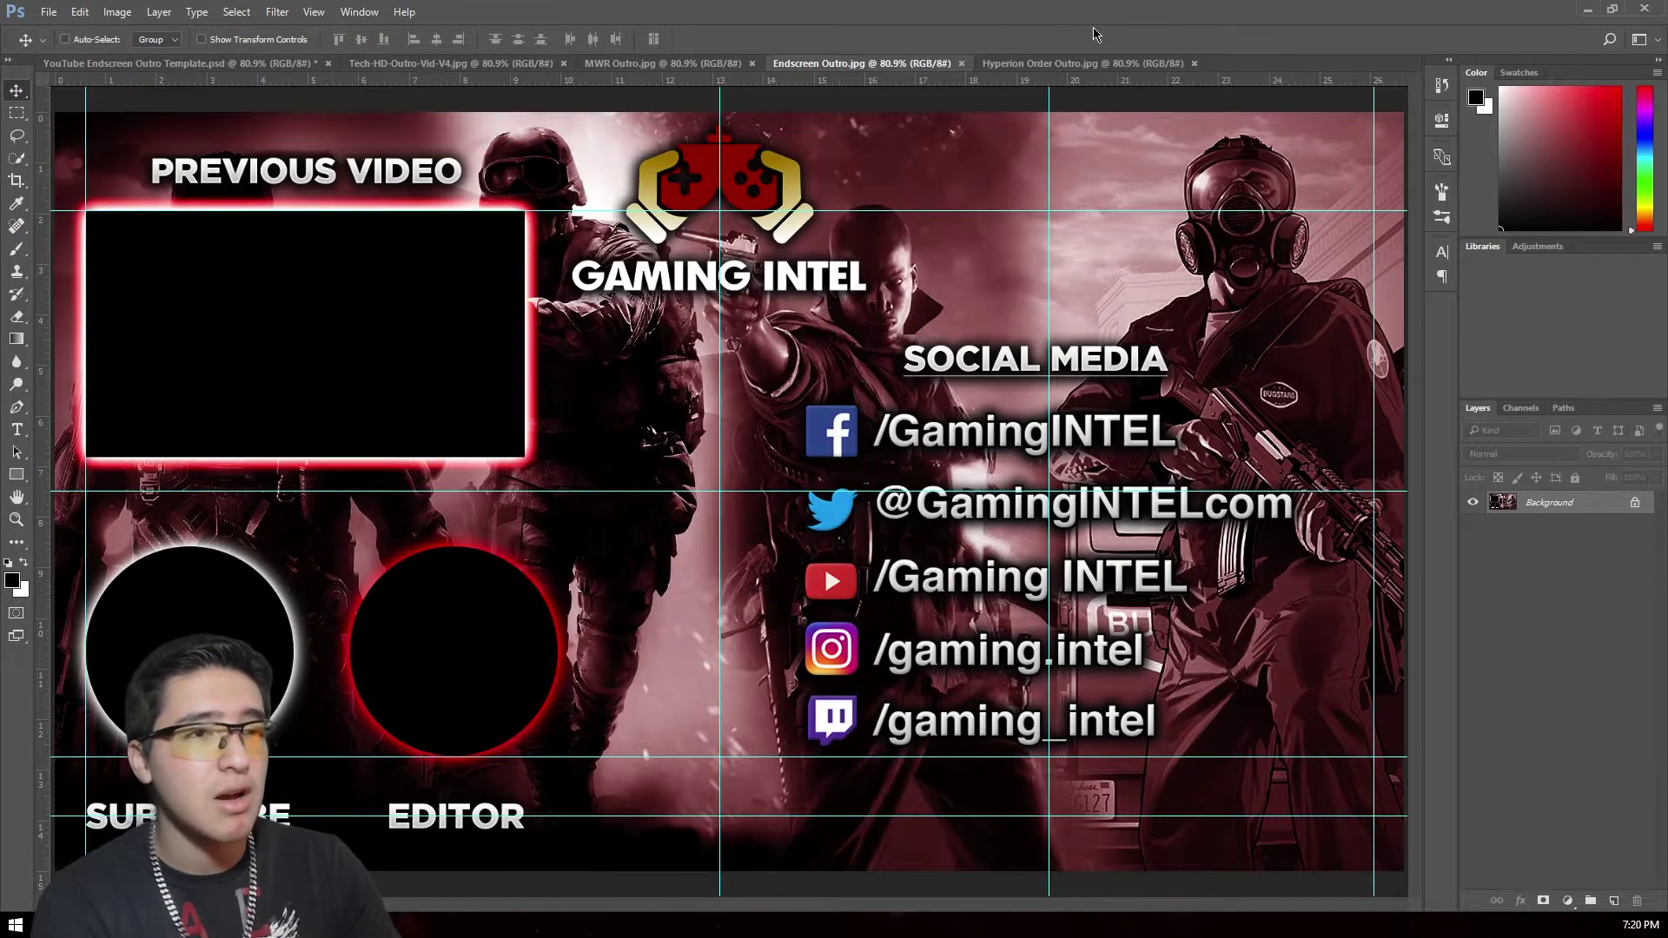
click(1076, 62)
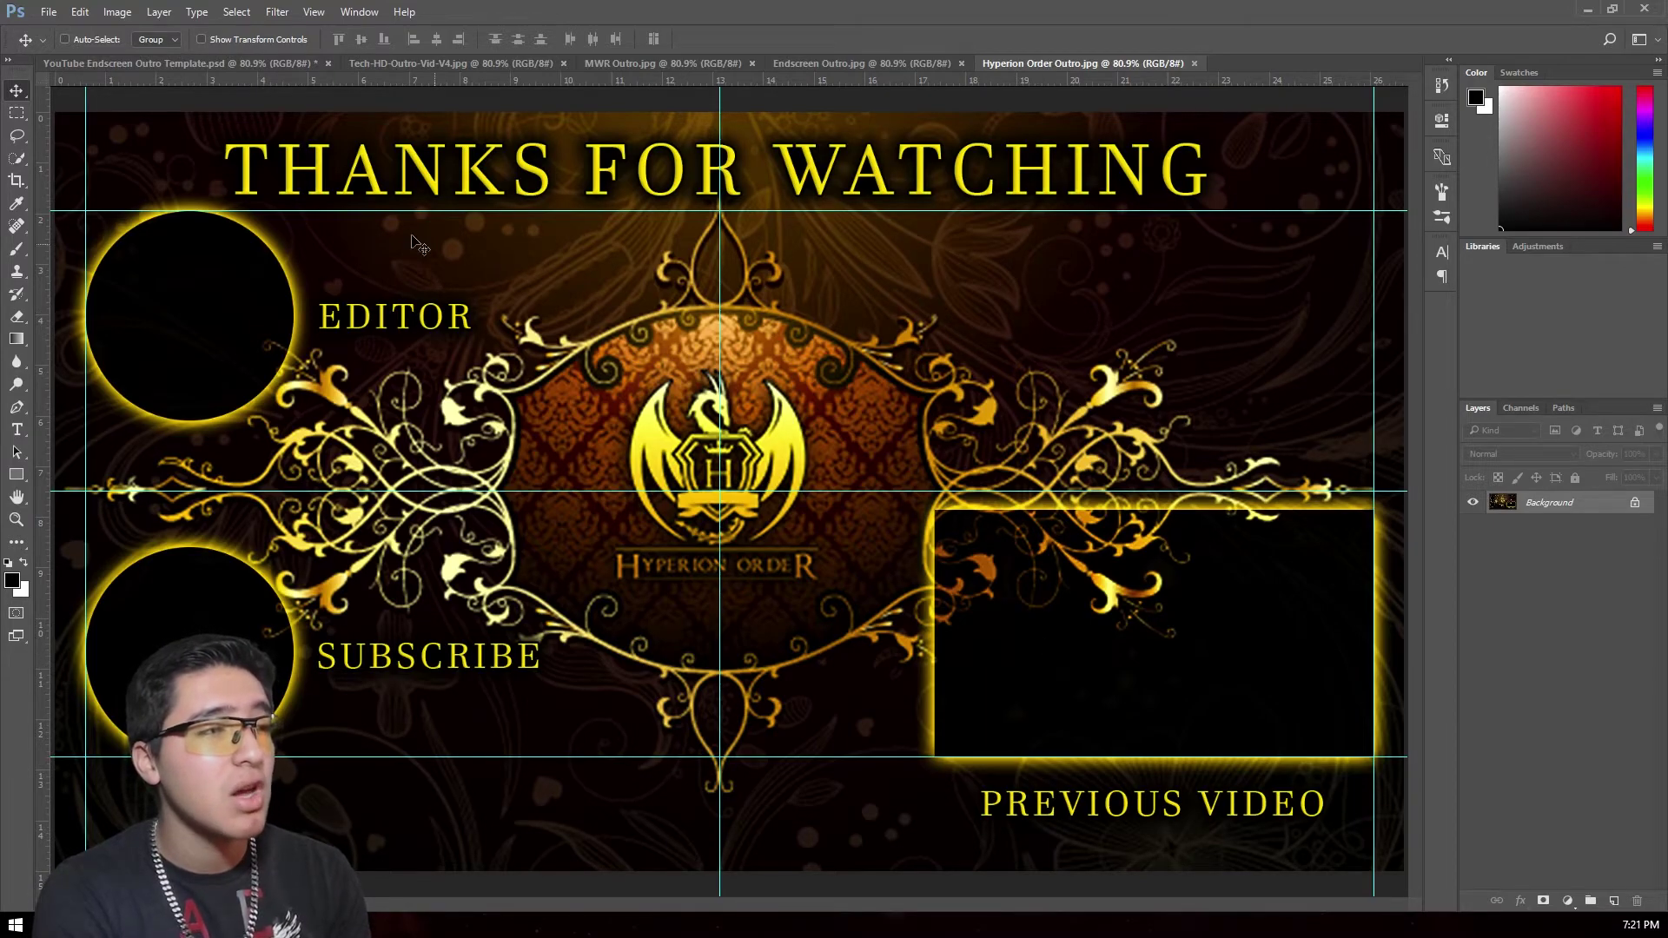
- In the template, hide the Subscribe Circle, larger Video or Playlist, and Link placeholder layers
click(261, 65)
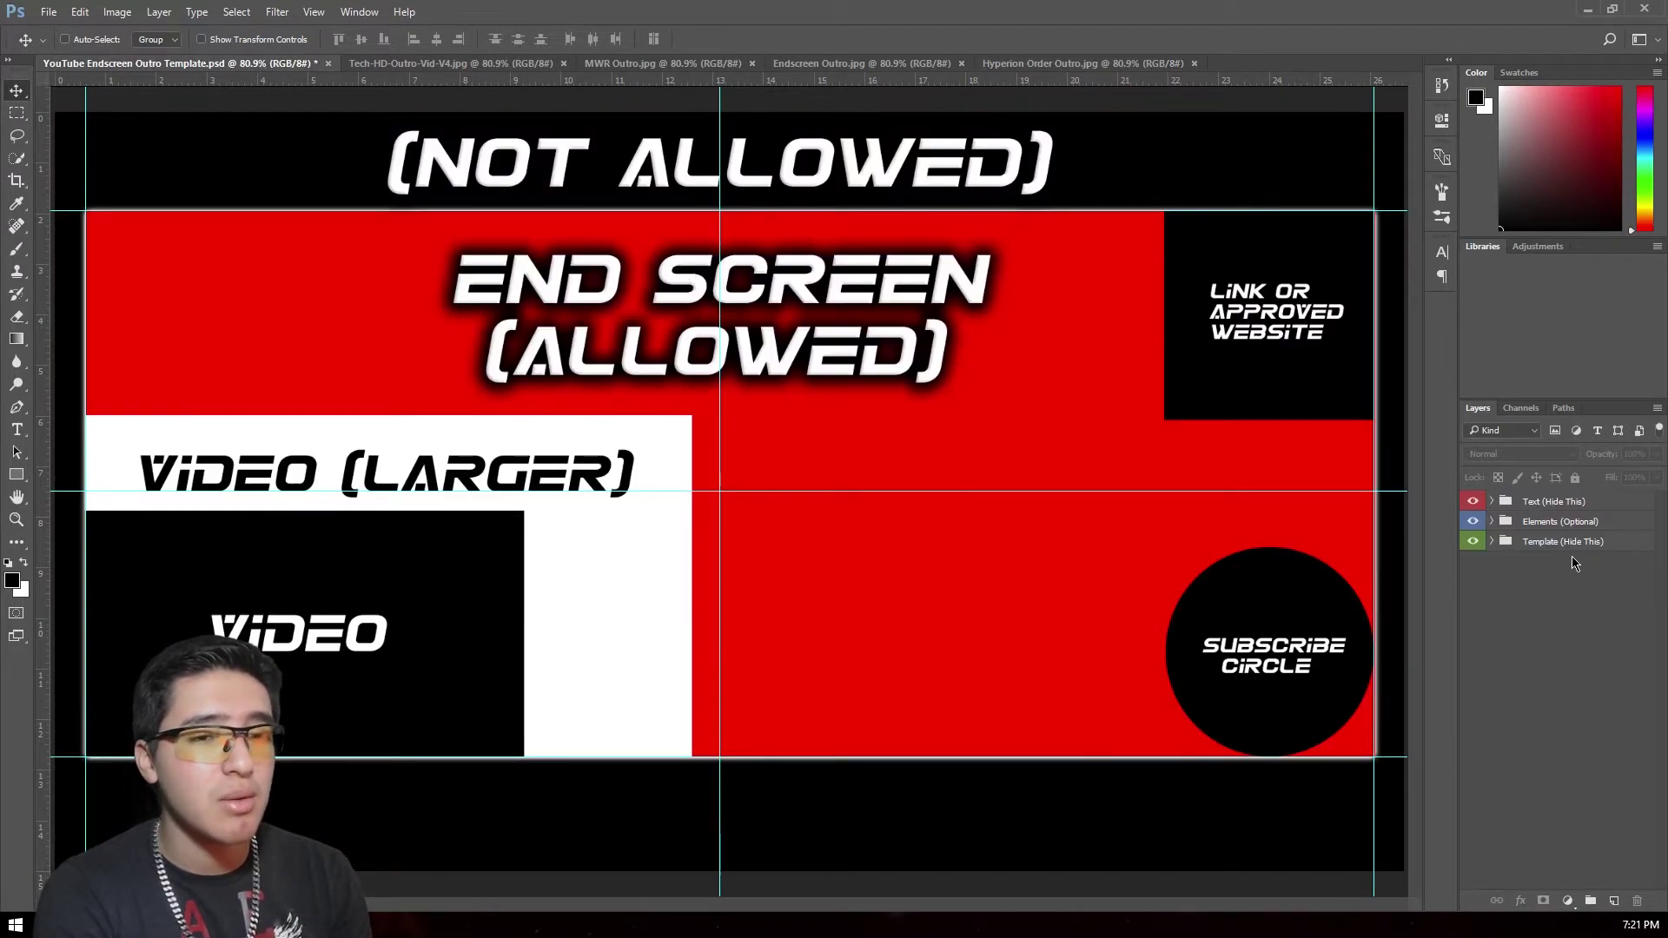
click(1492, 521)
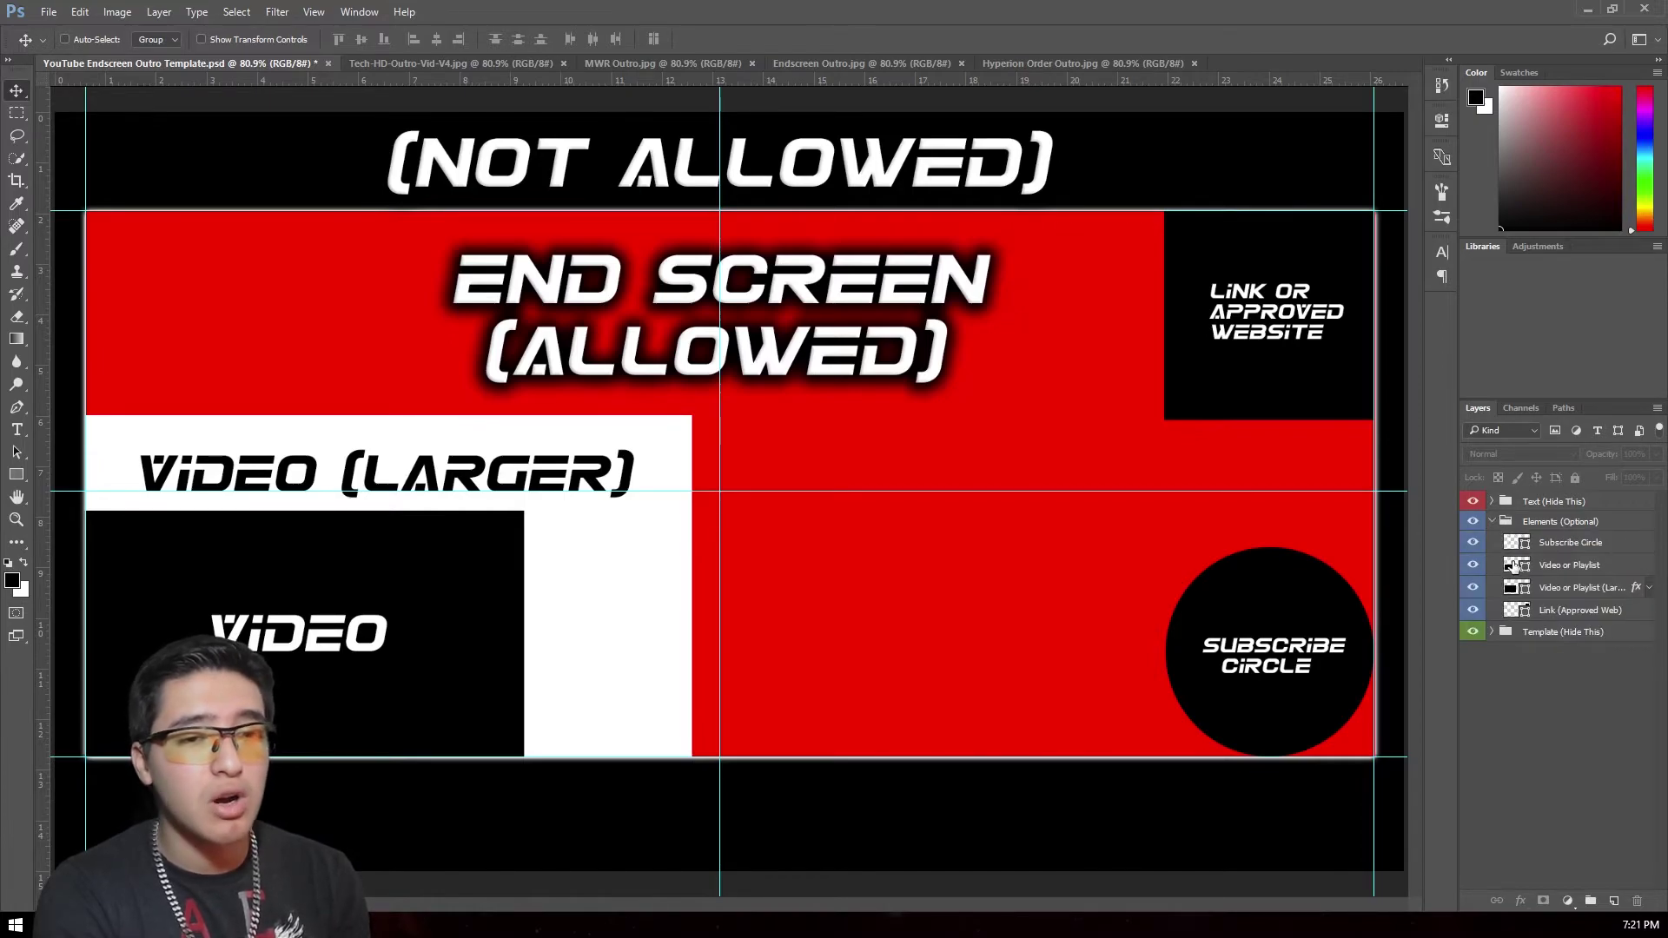
click(1473, 543)
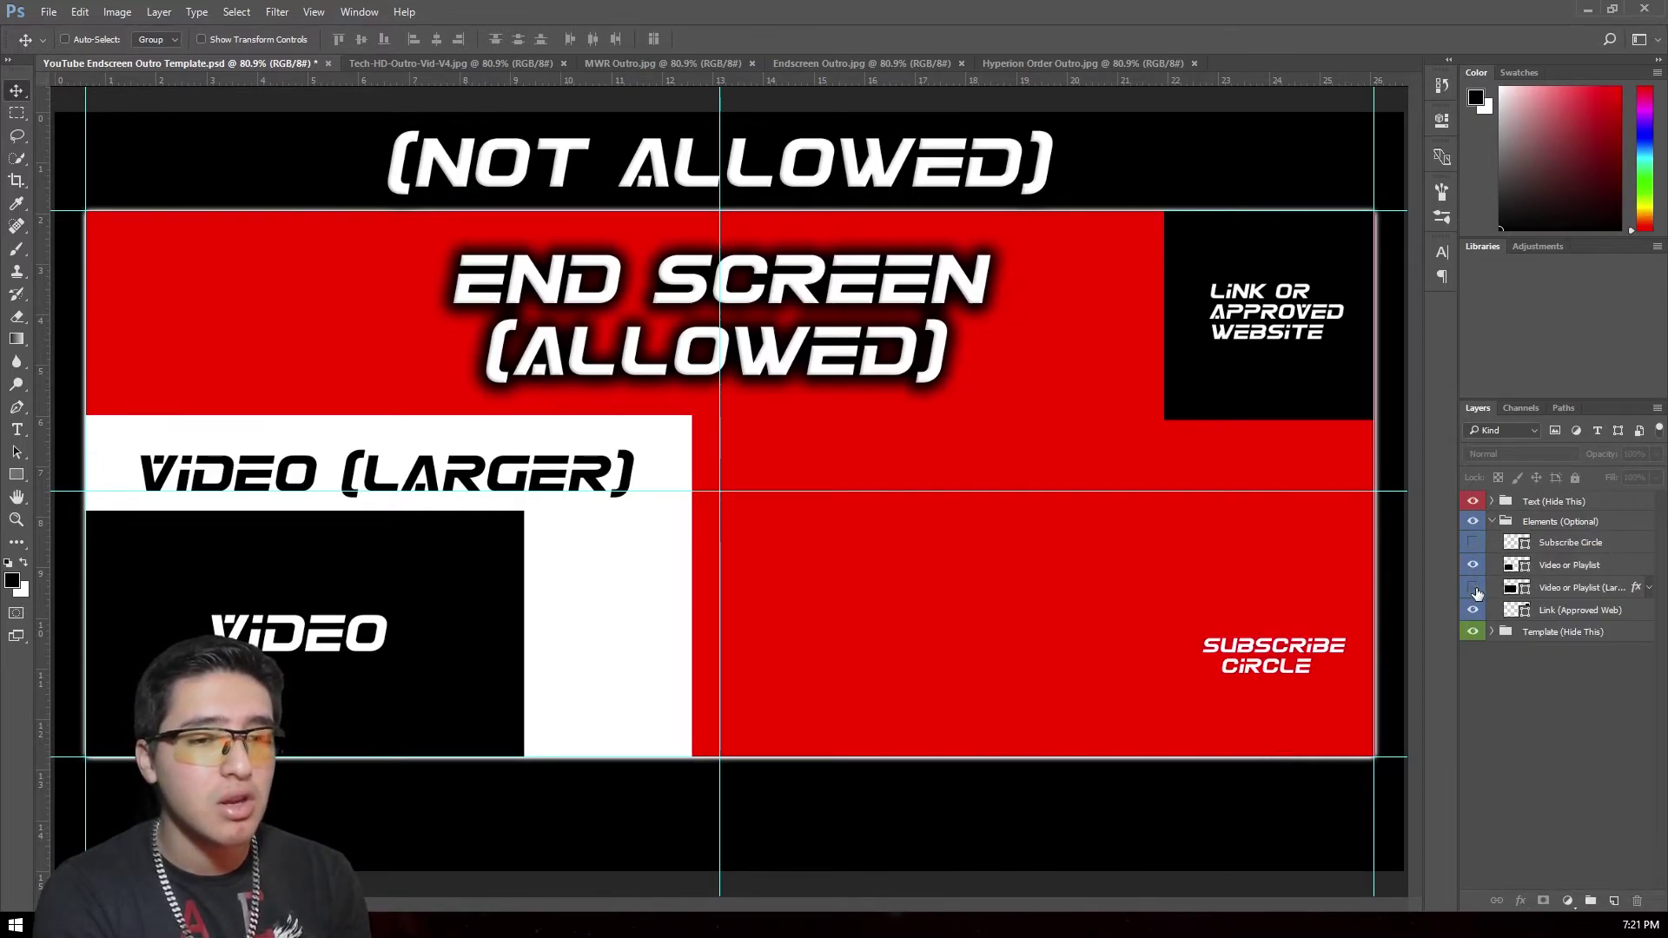
click(1473, 588)
click(1473, 609)
- Hide the Text group, show Elements, and duplicate the Video or Playlist layer three times
click(1473, 502)
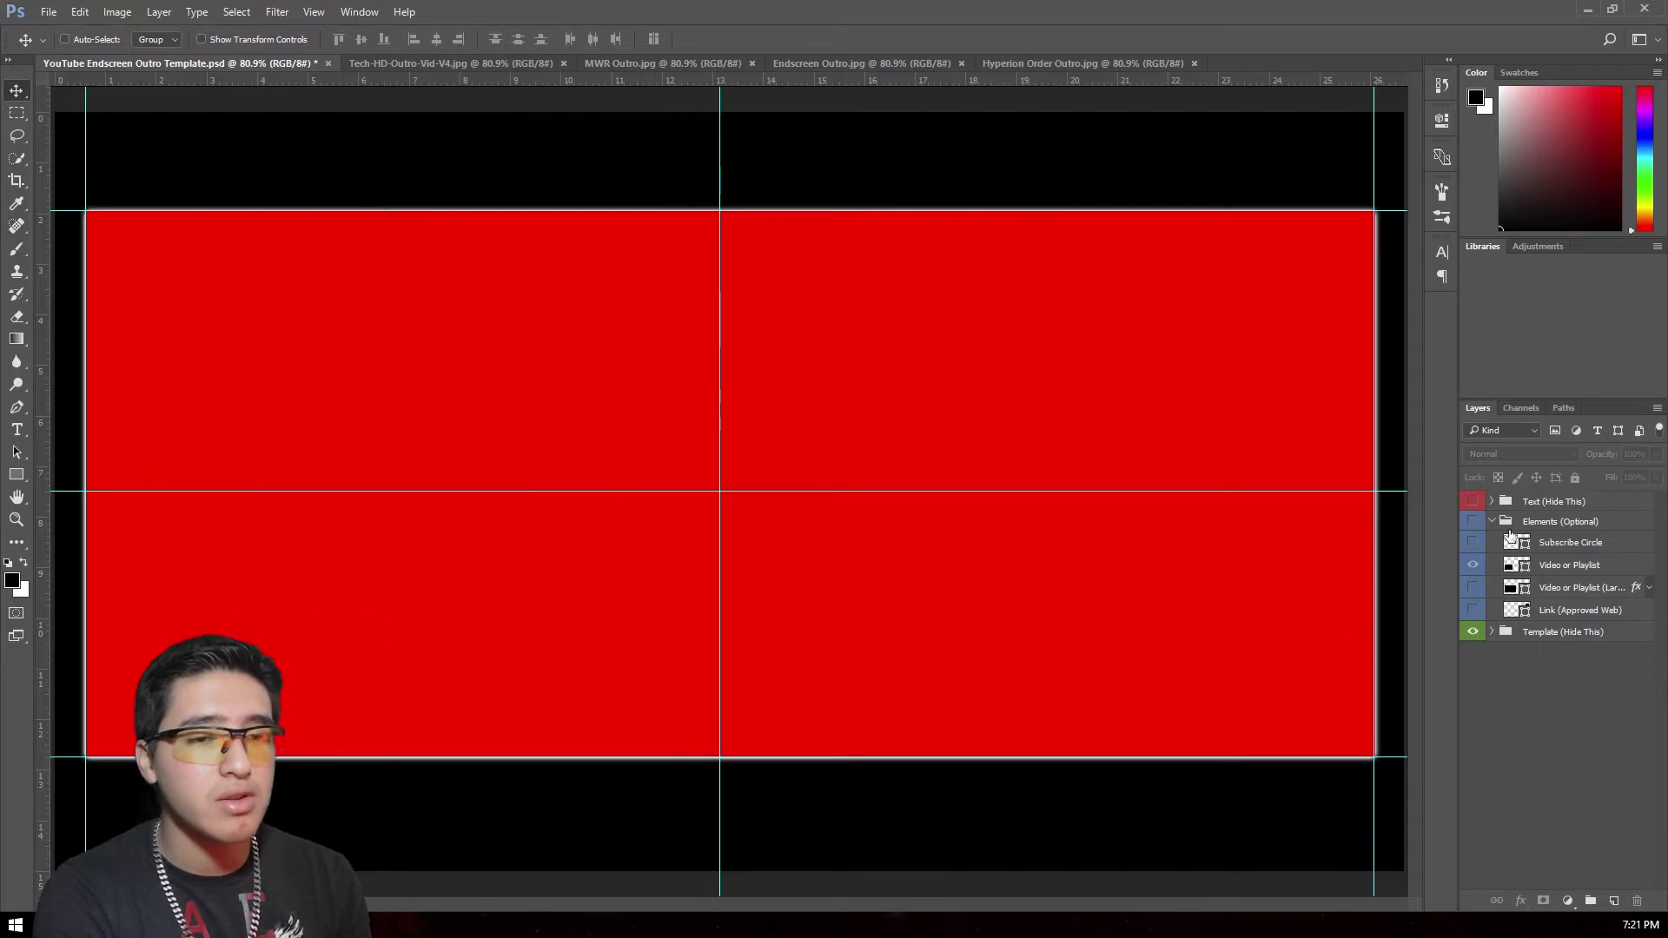
click(1473, 521)
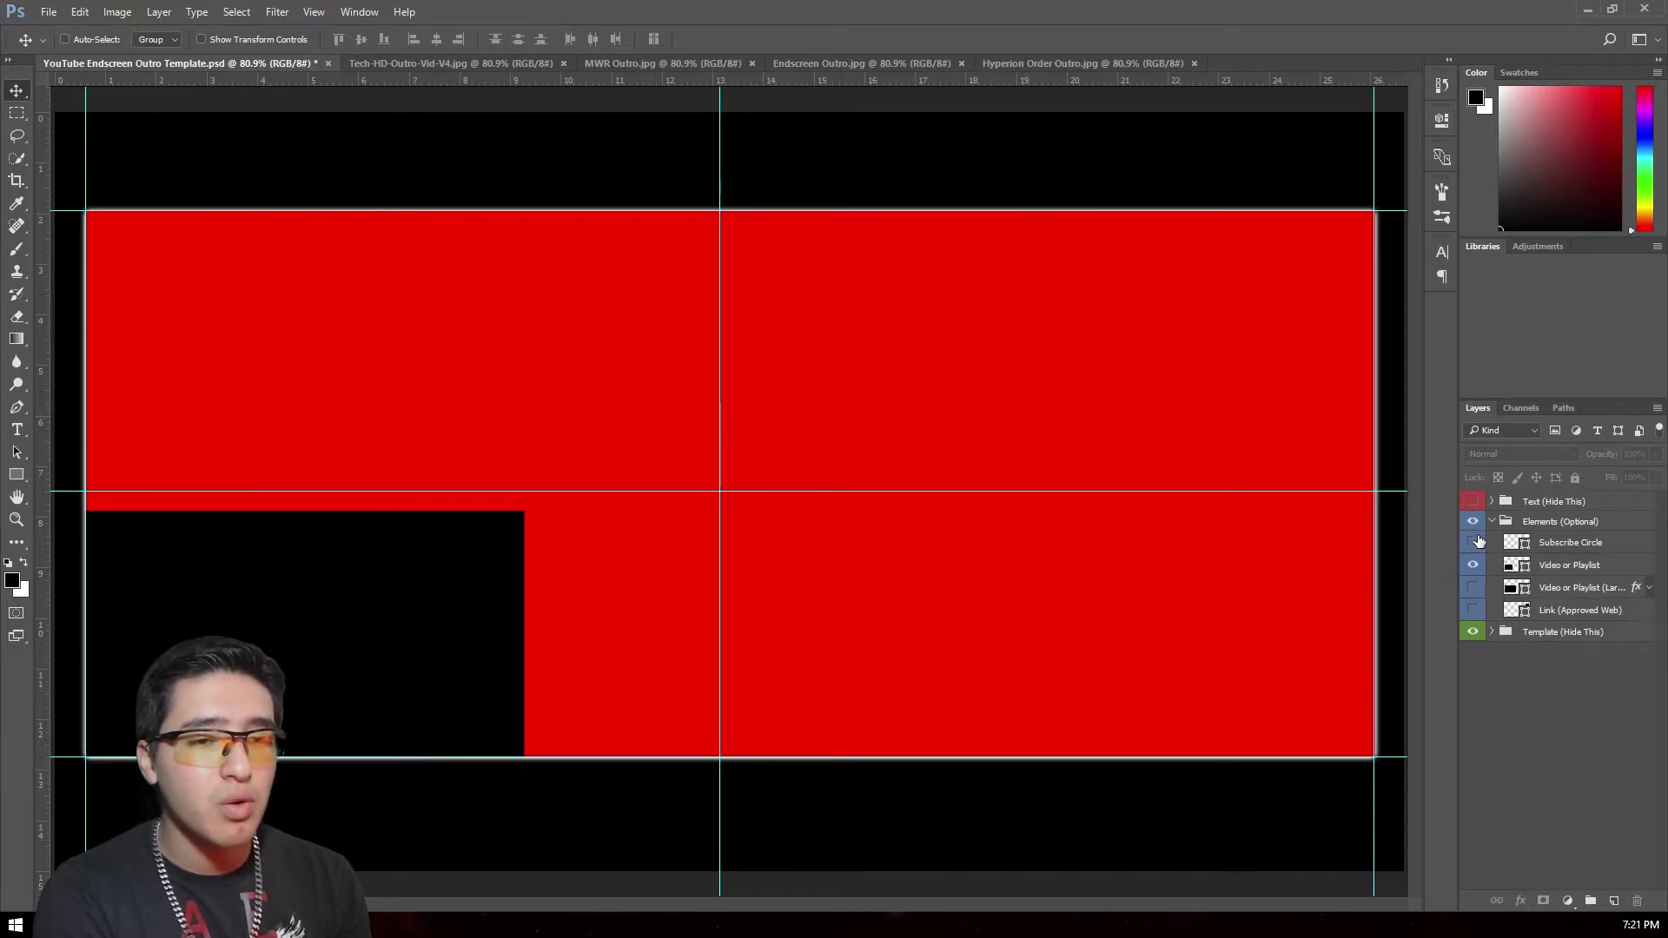
right_click(1570, 570)
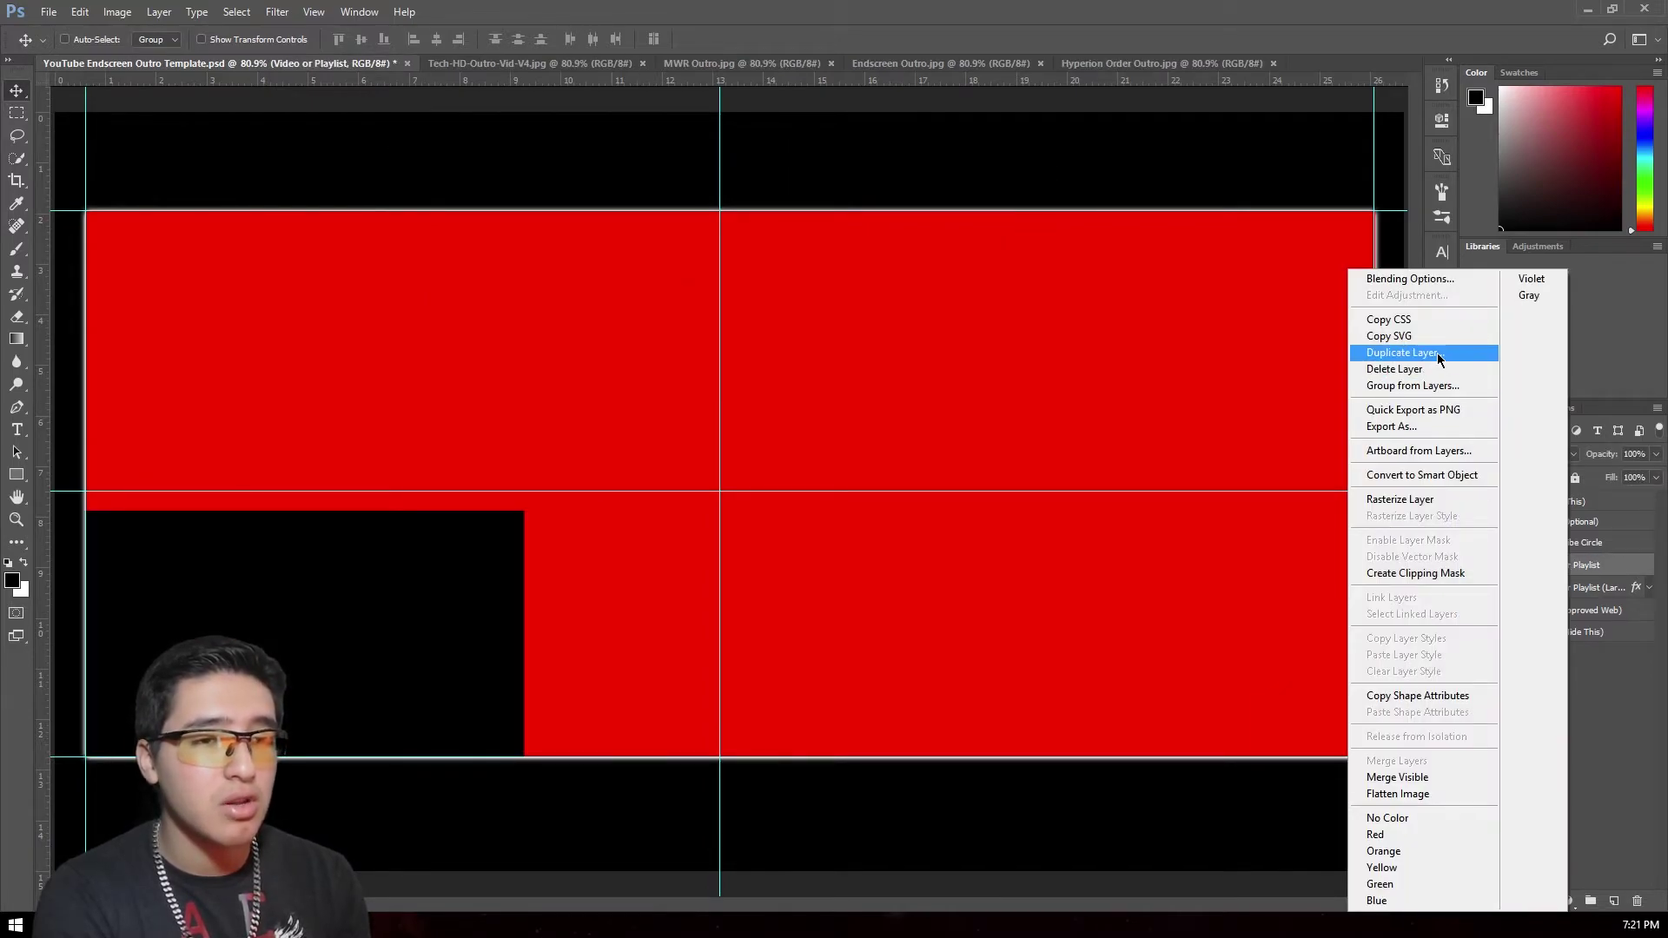
click(1439, 352)
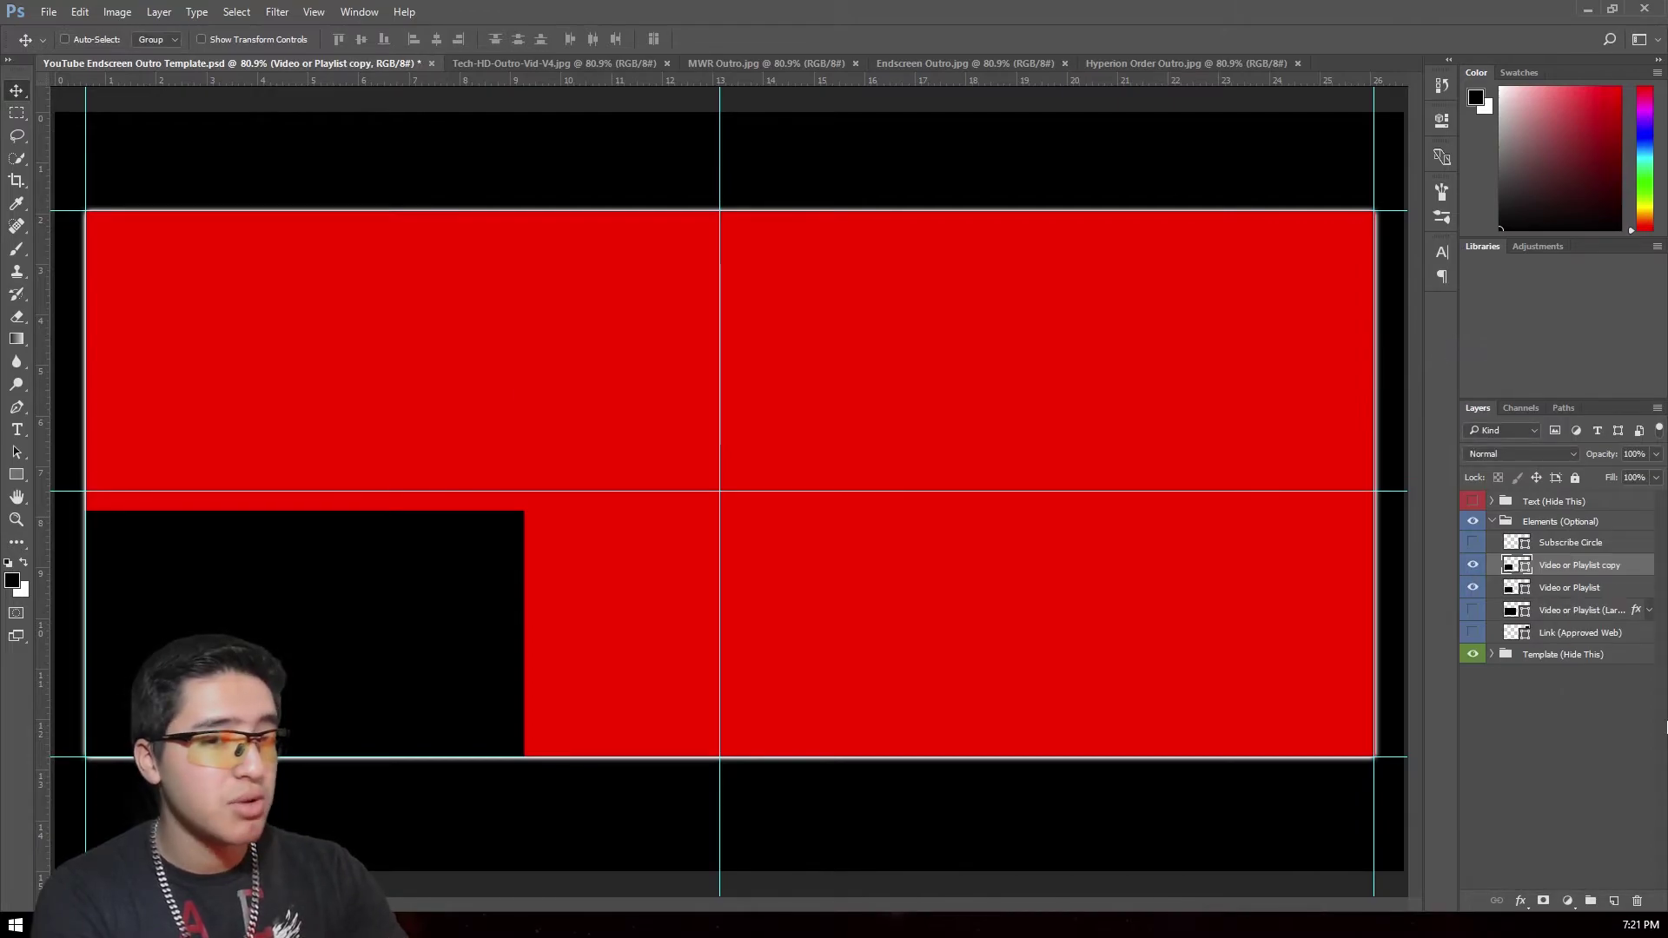
right_click(1581, 574)
click(1440, 353)
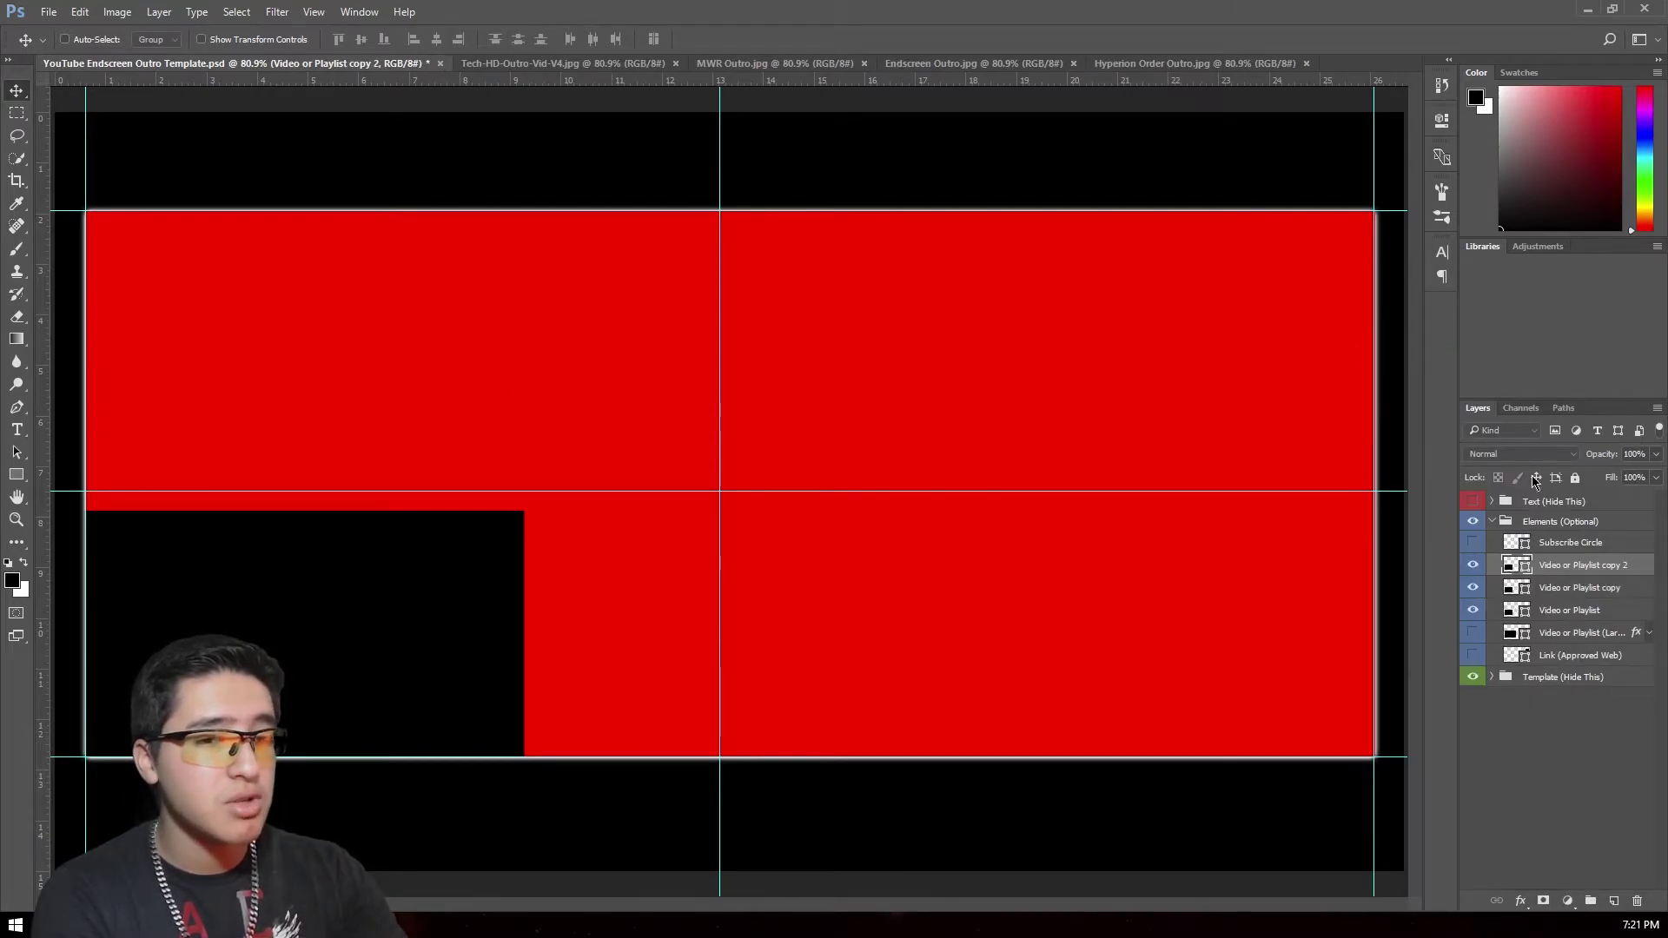
right_click(1551, 566)
click(1439, 354)
- Move the copies into the bottom-right, top-left and top-right corners, filling all four corners
key(ctrl+t)
drag(409, 664, 1258, 663)
key(Return)
drag(420, 627, 421, 327)
key(ctrl+t)
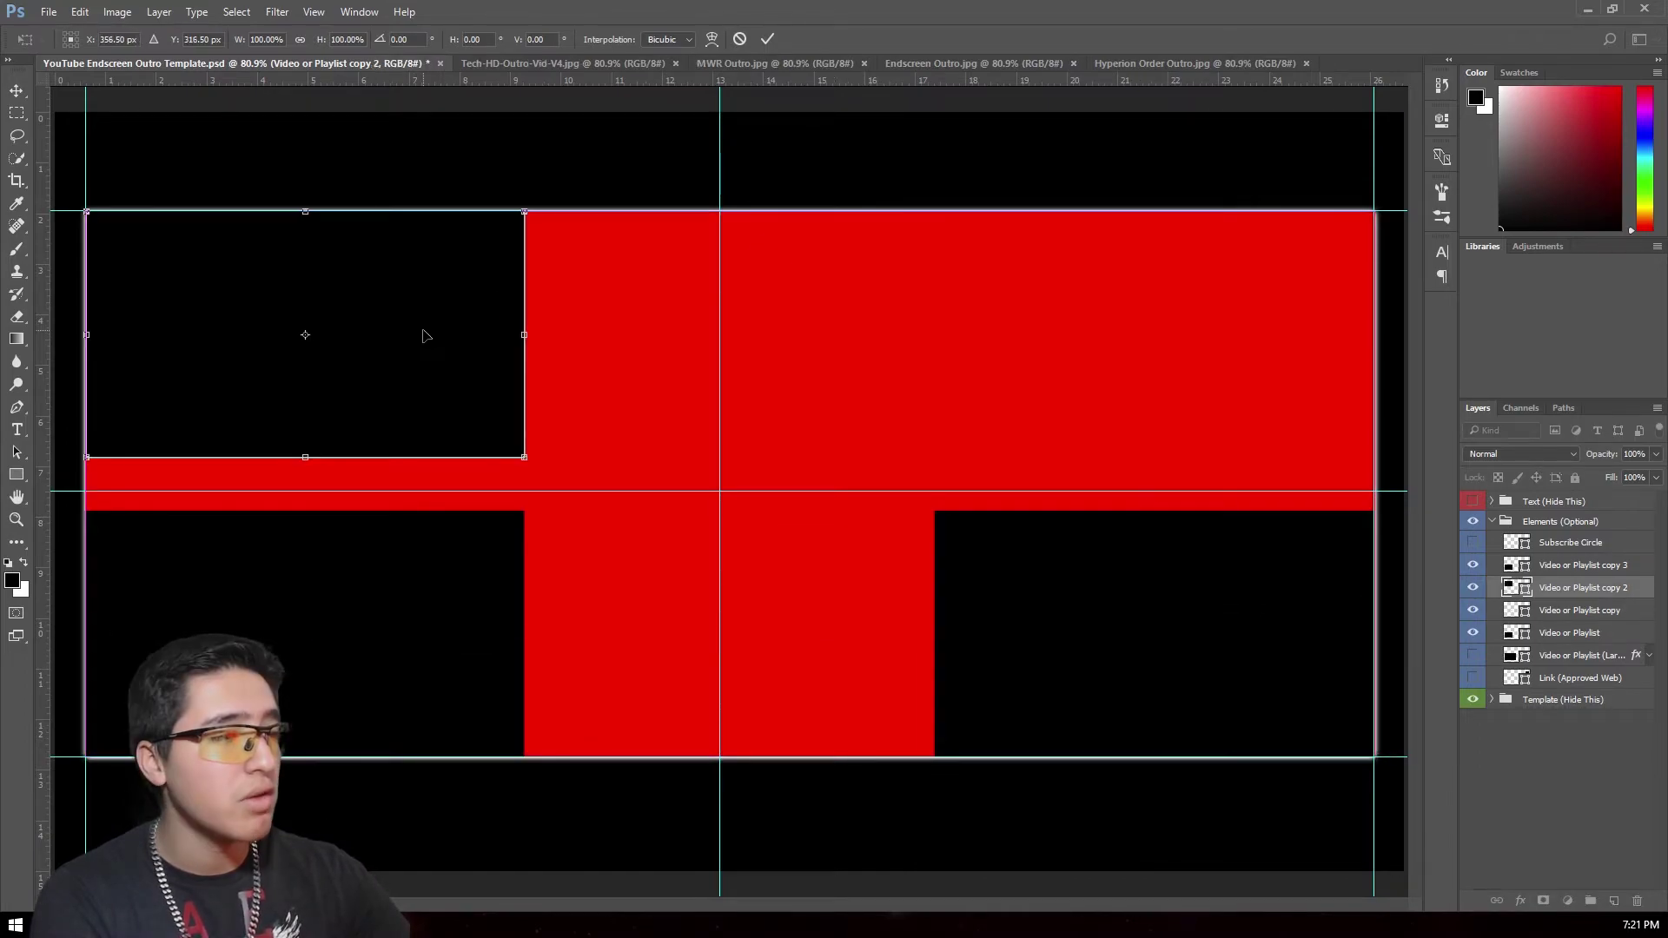
key(Return)
click(1552, 566)
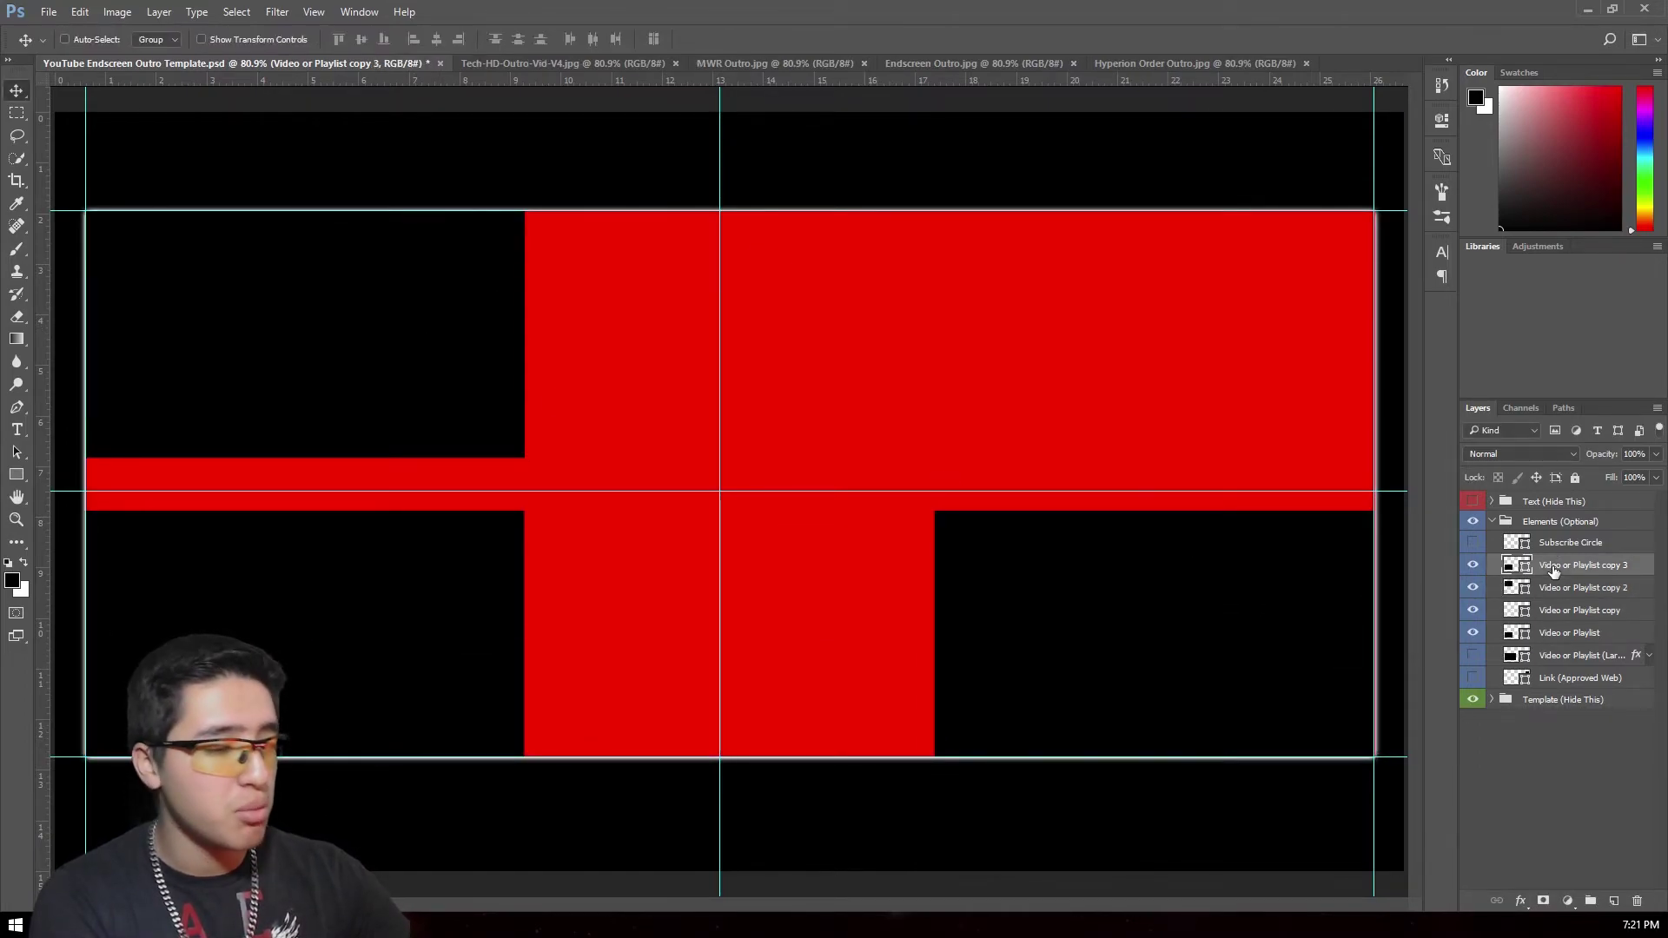
key(ctrl+t)
drag(362, 654, 1210, 356)
key(Return)
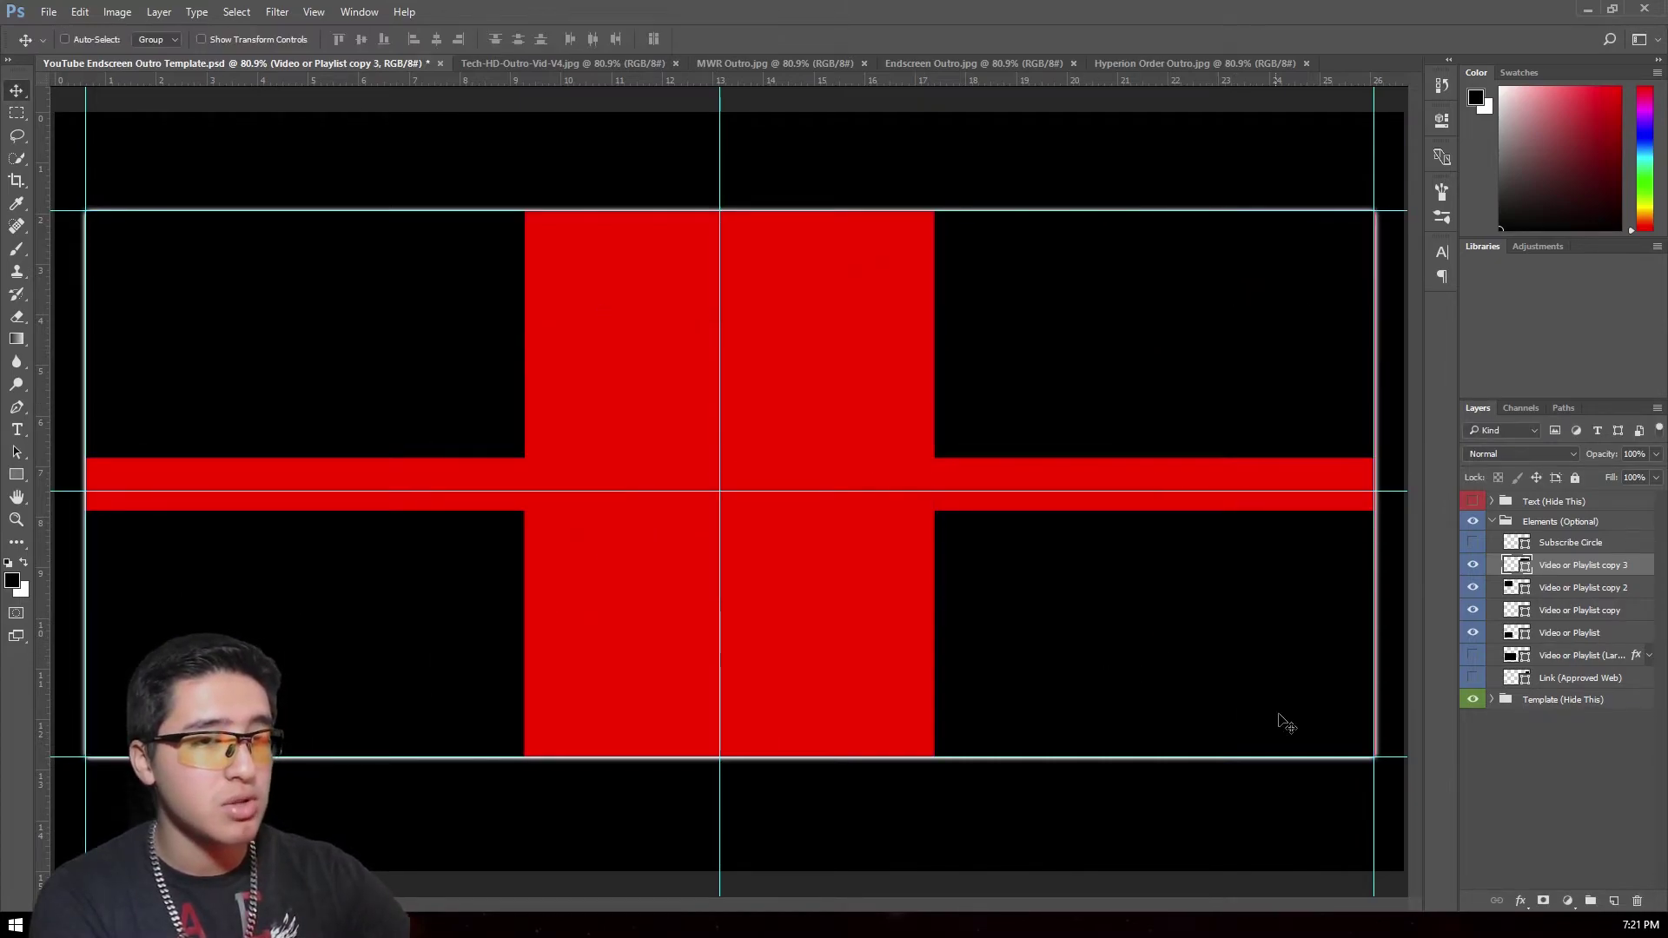
click(1522, 769)
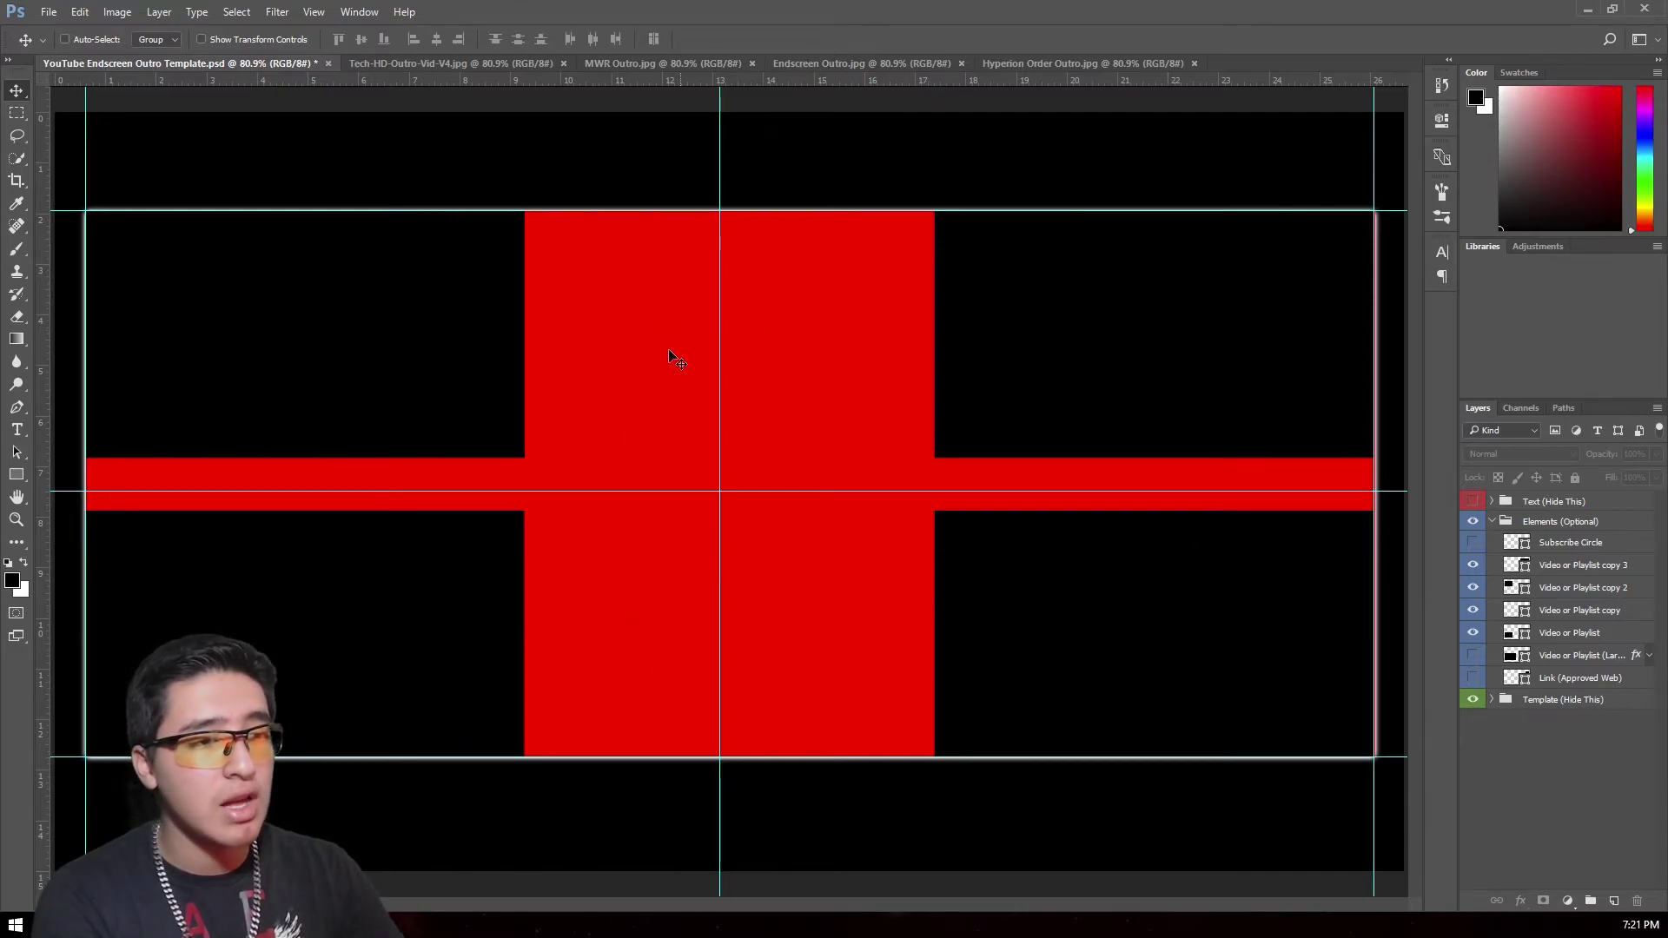
- Add an Outer Glow with red sampled from the canvas to a Video or Playlist placeholder copy
click(1549, 588)
right_click(1559, 590)
click(1368, 277)
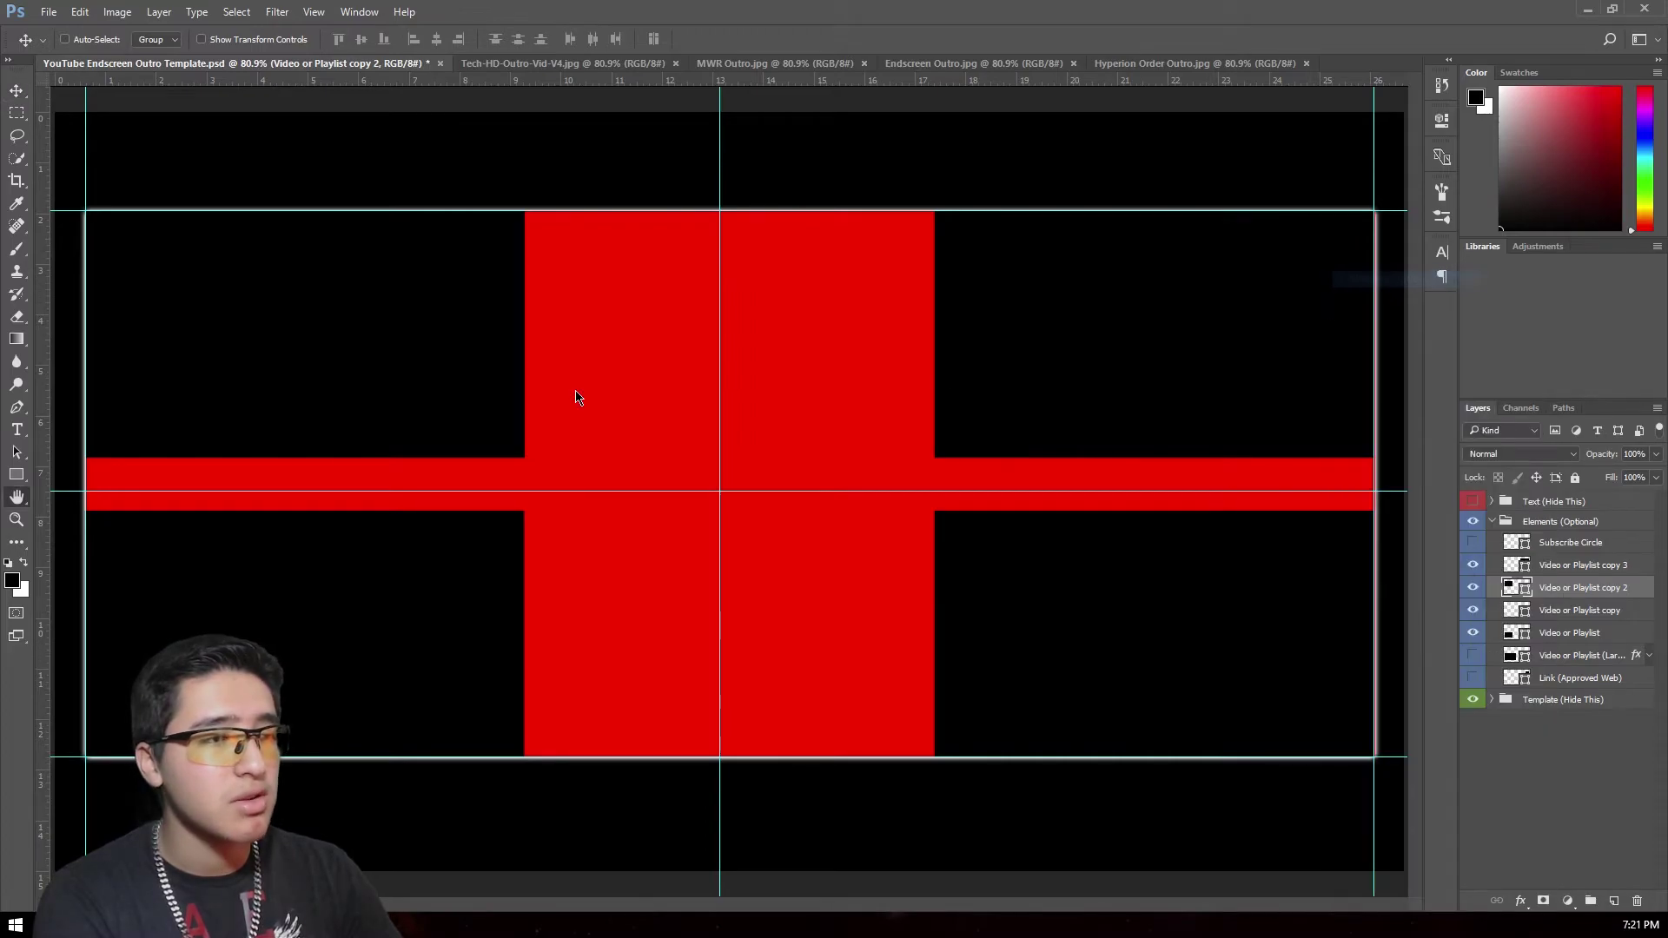
click(637, 526)
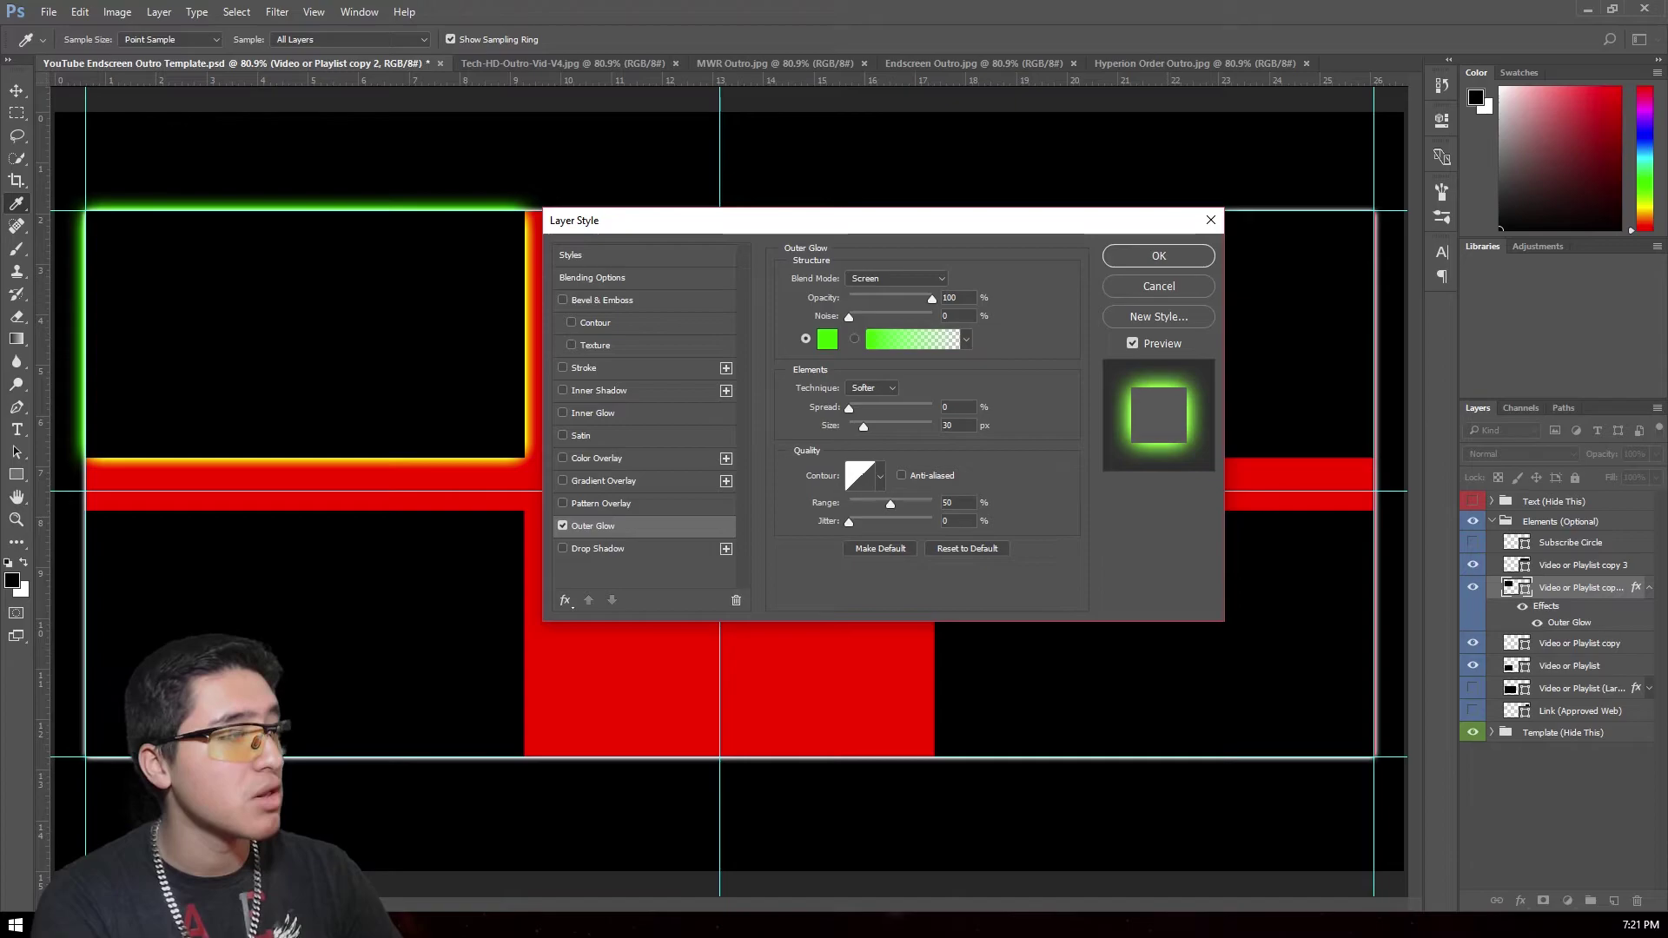
click(1298, 483)
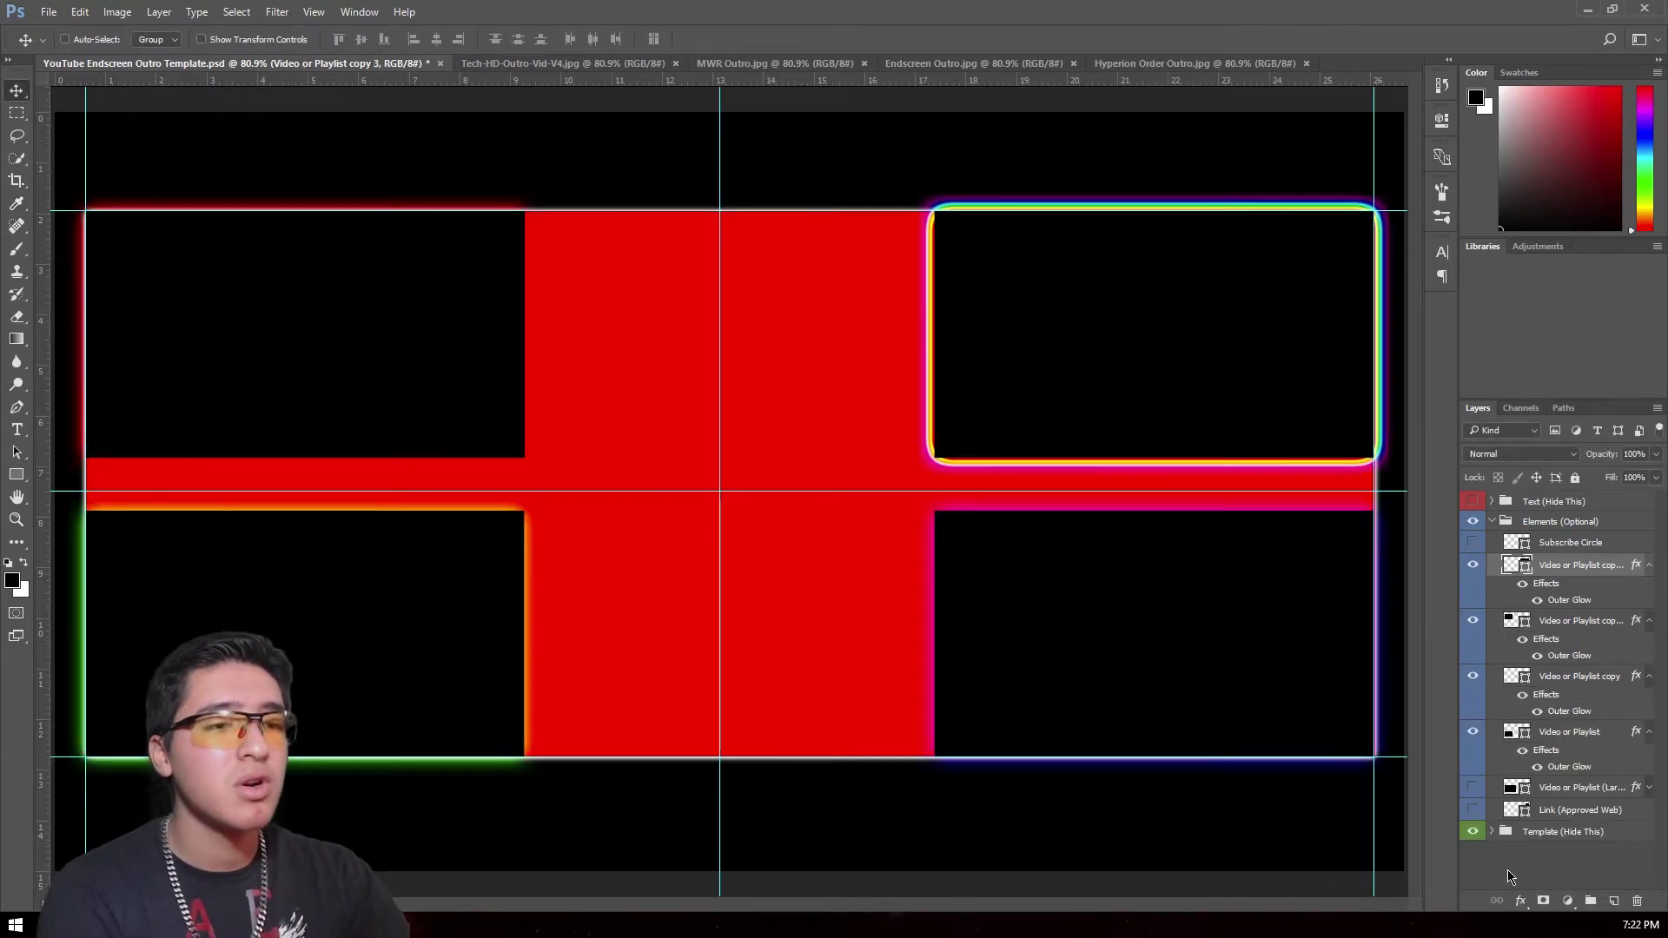
click(1519, 851)
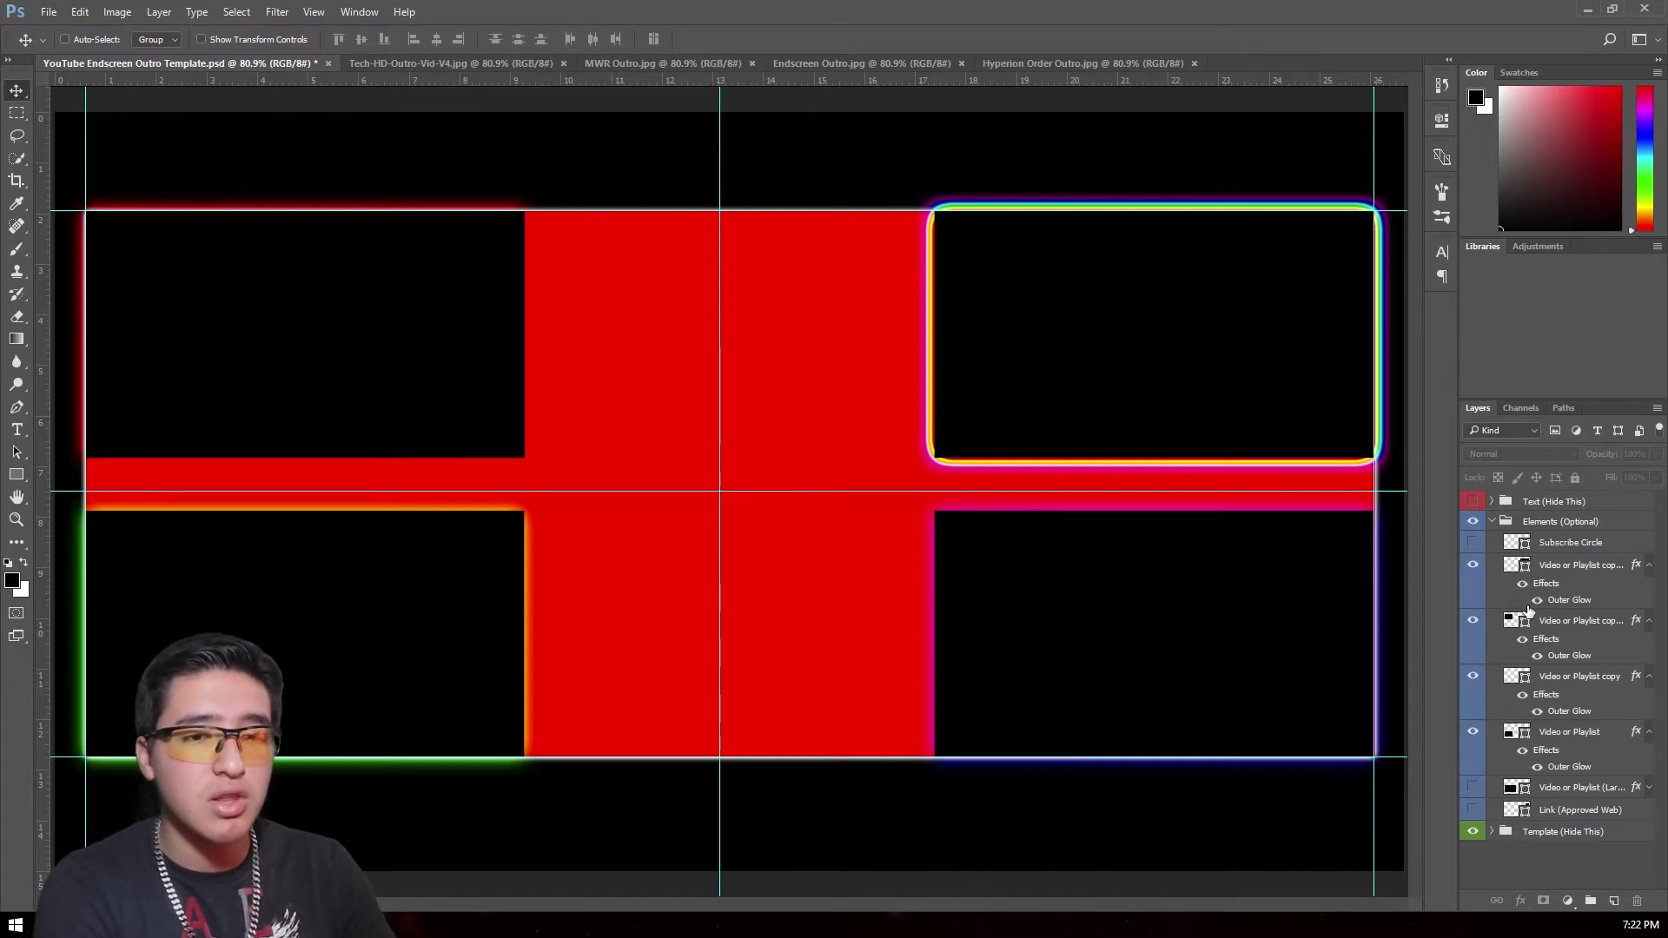
click(1492, 521)
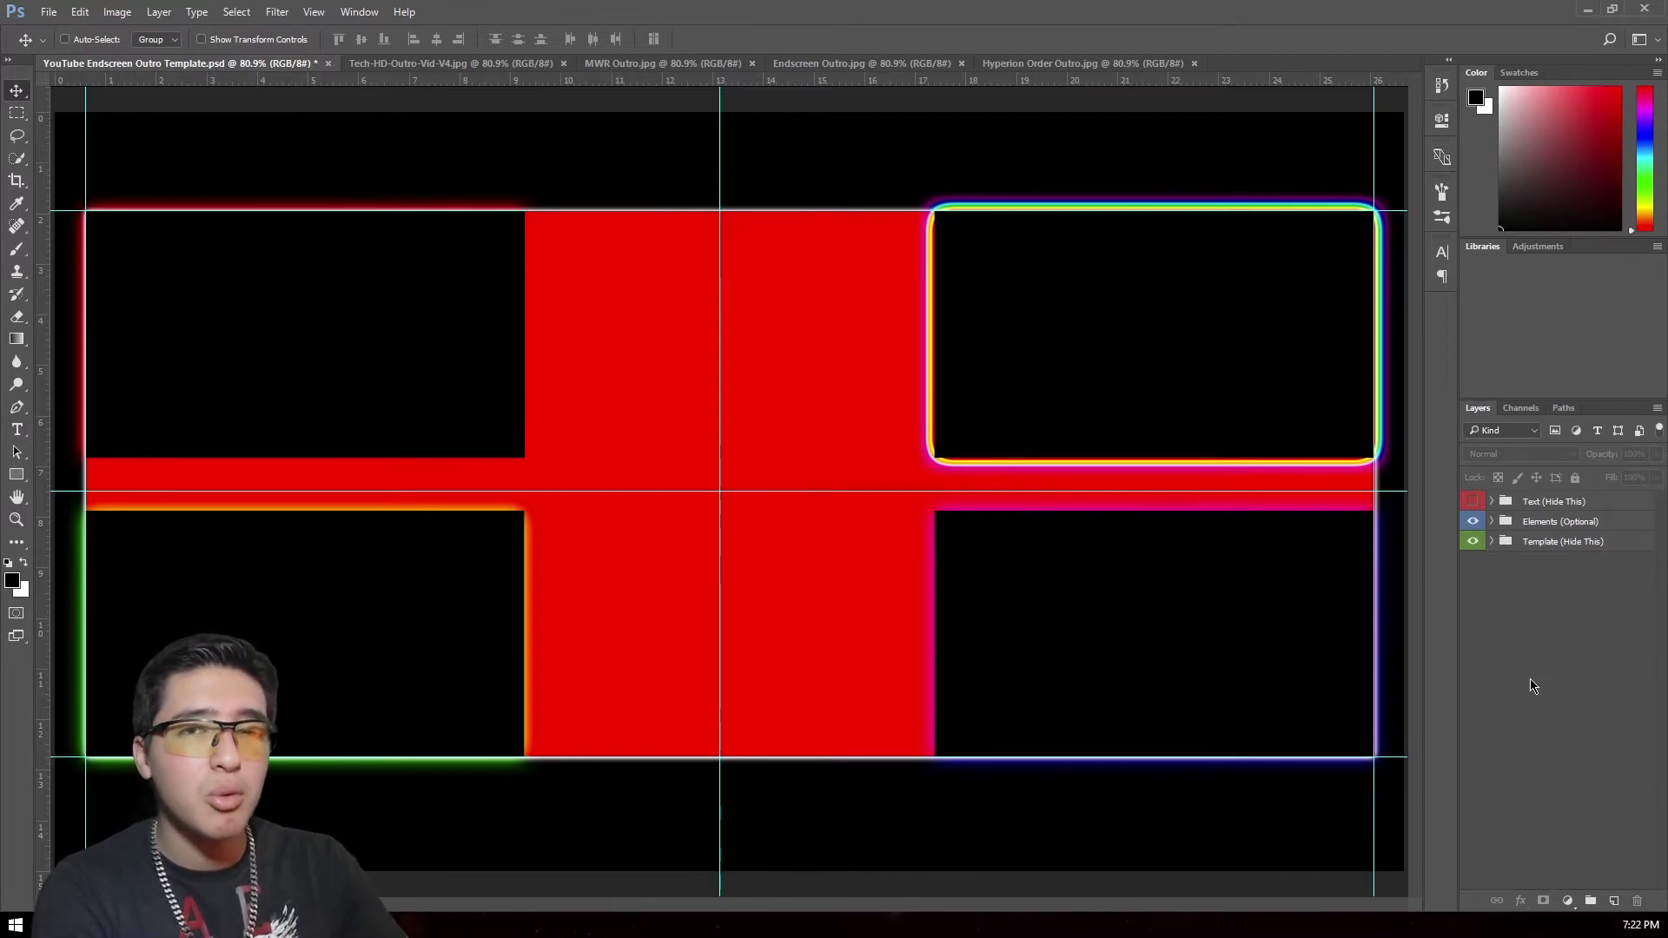
click(485, 64)
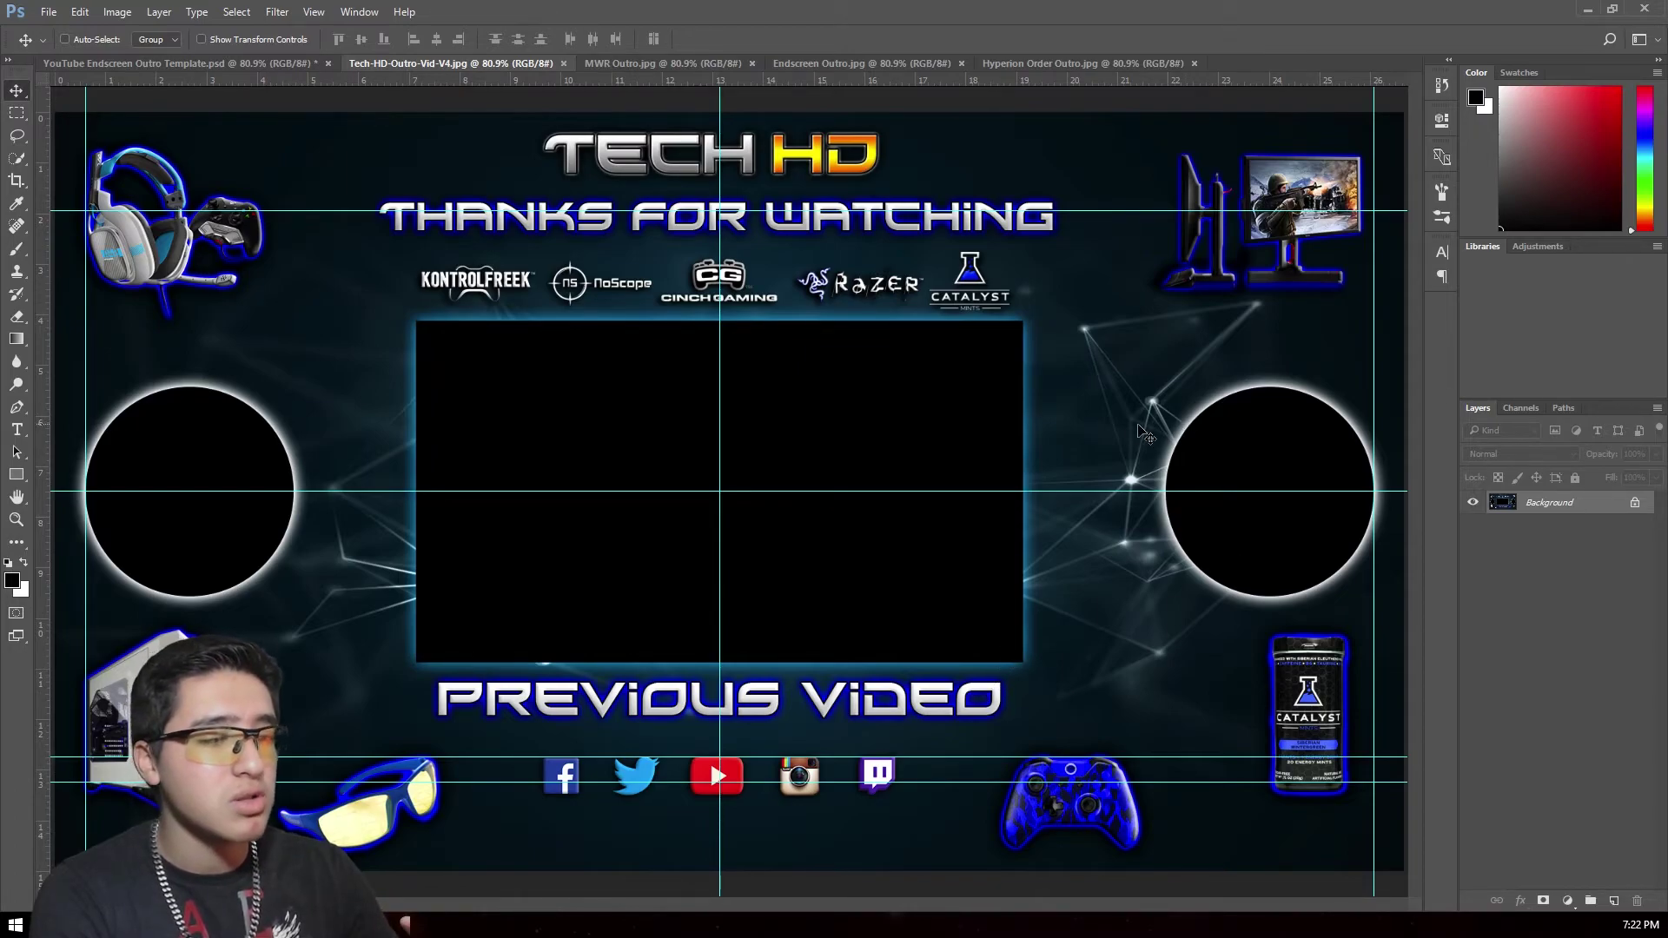
click(687, 64)
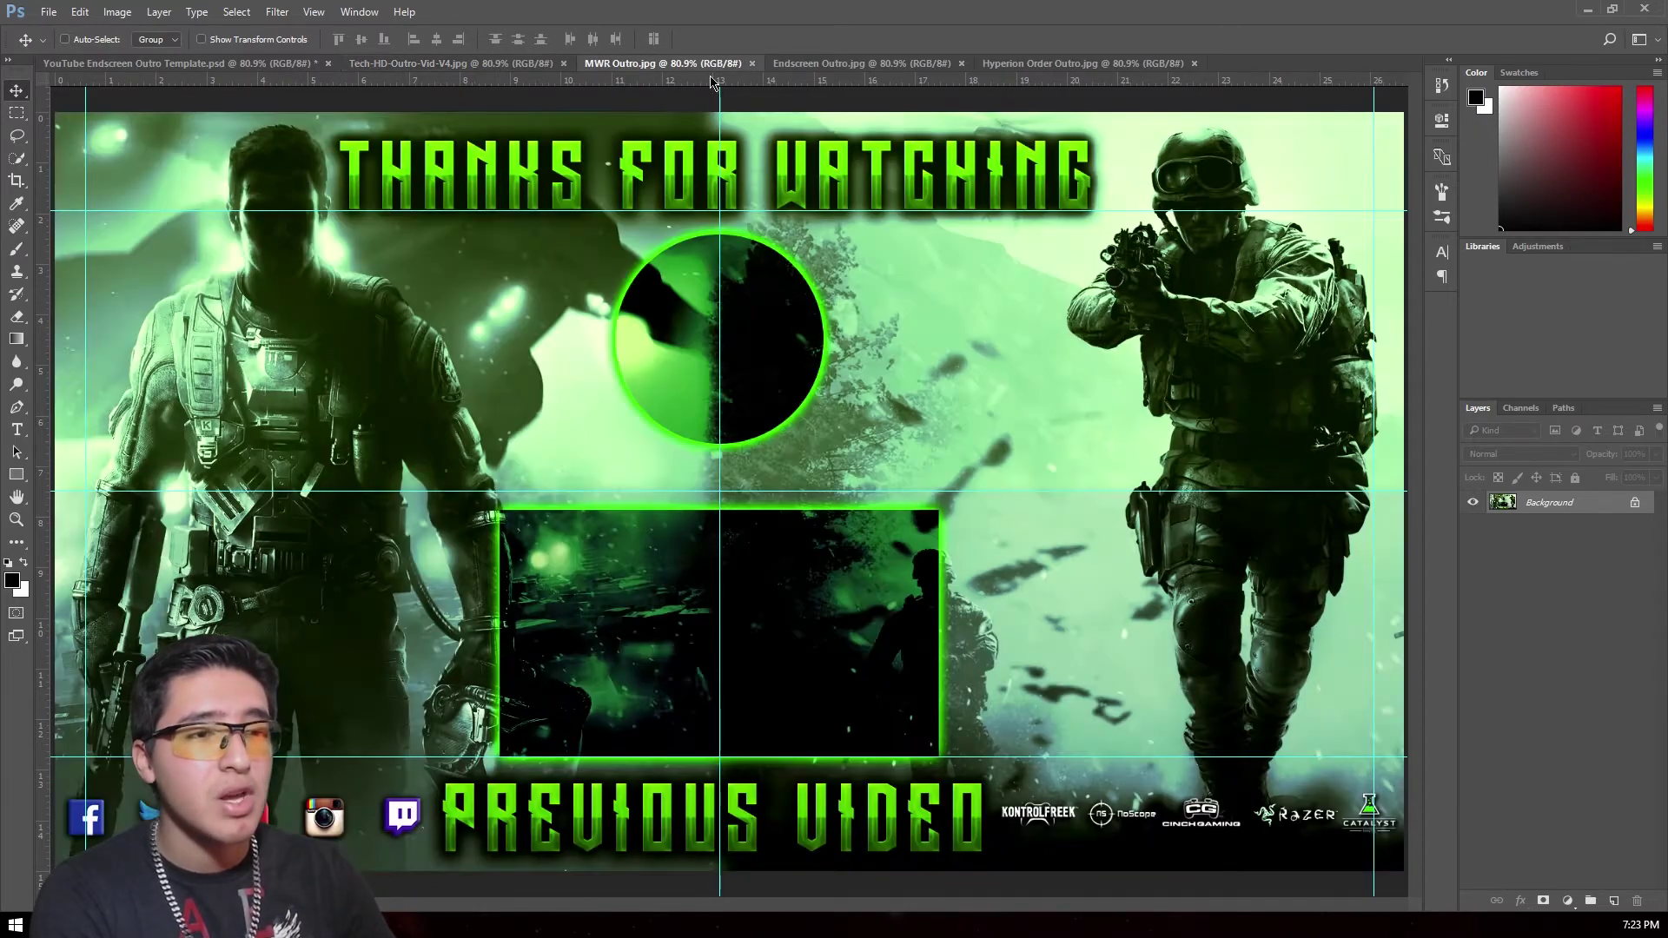
click(174, 63)
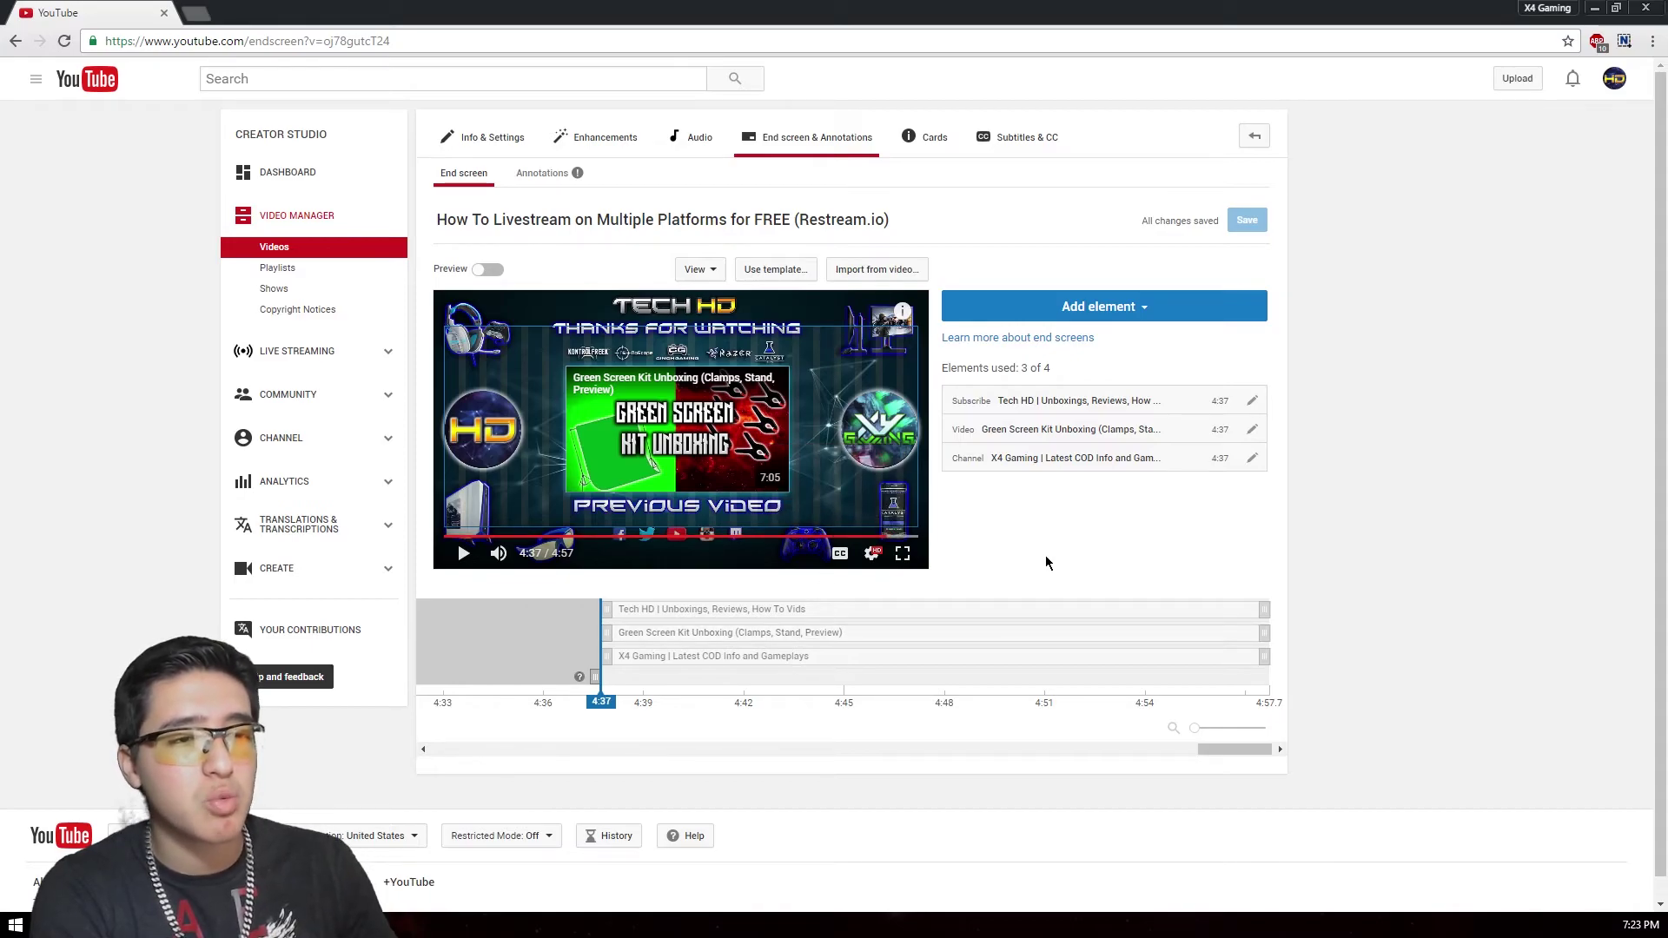
click(1119, 308)
click(1120, 310)
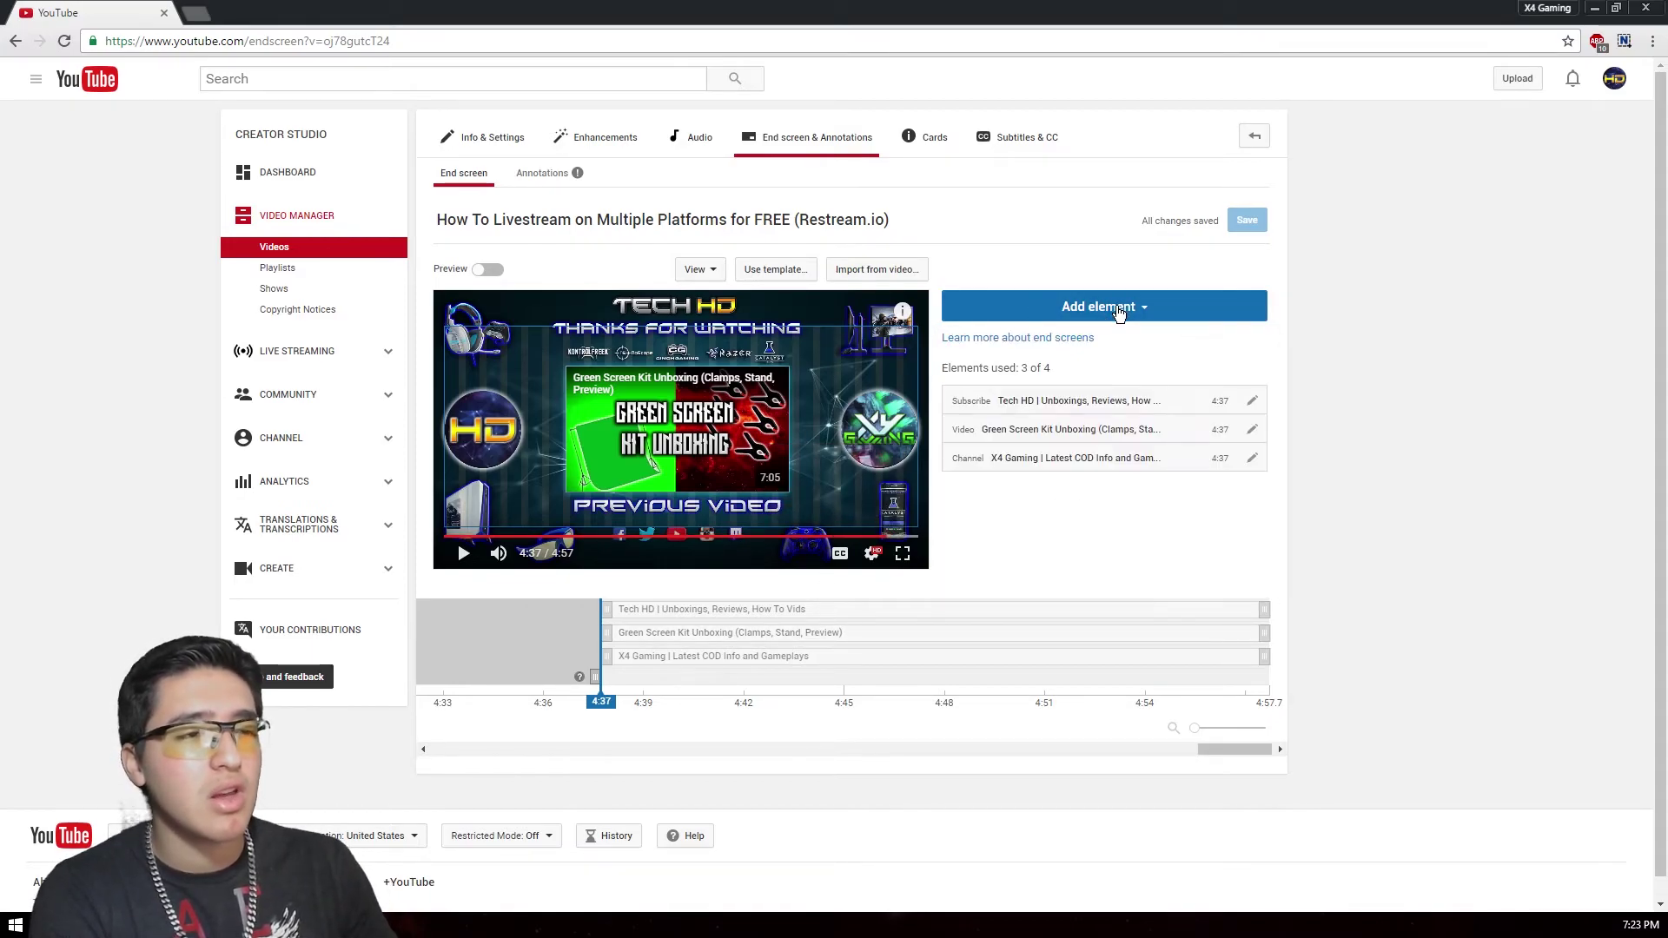
click(776, 269)
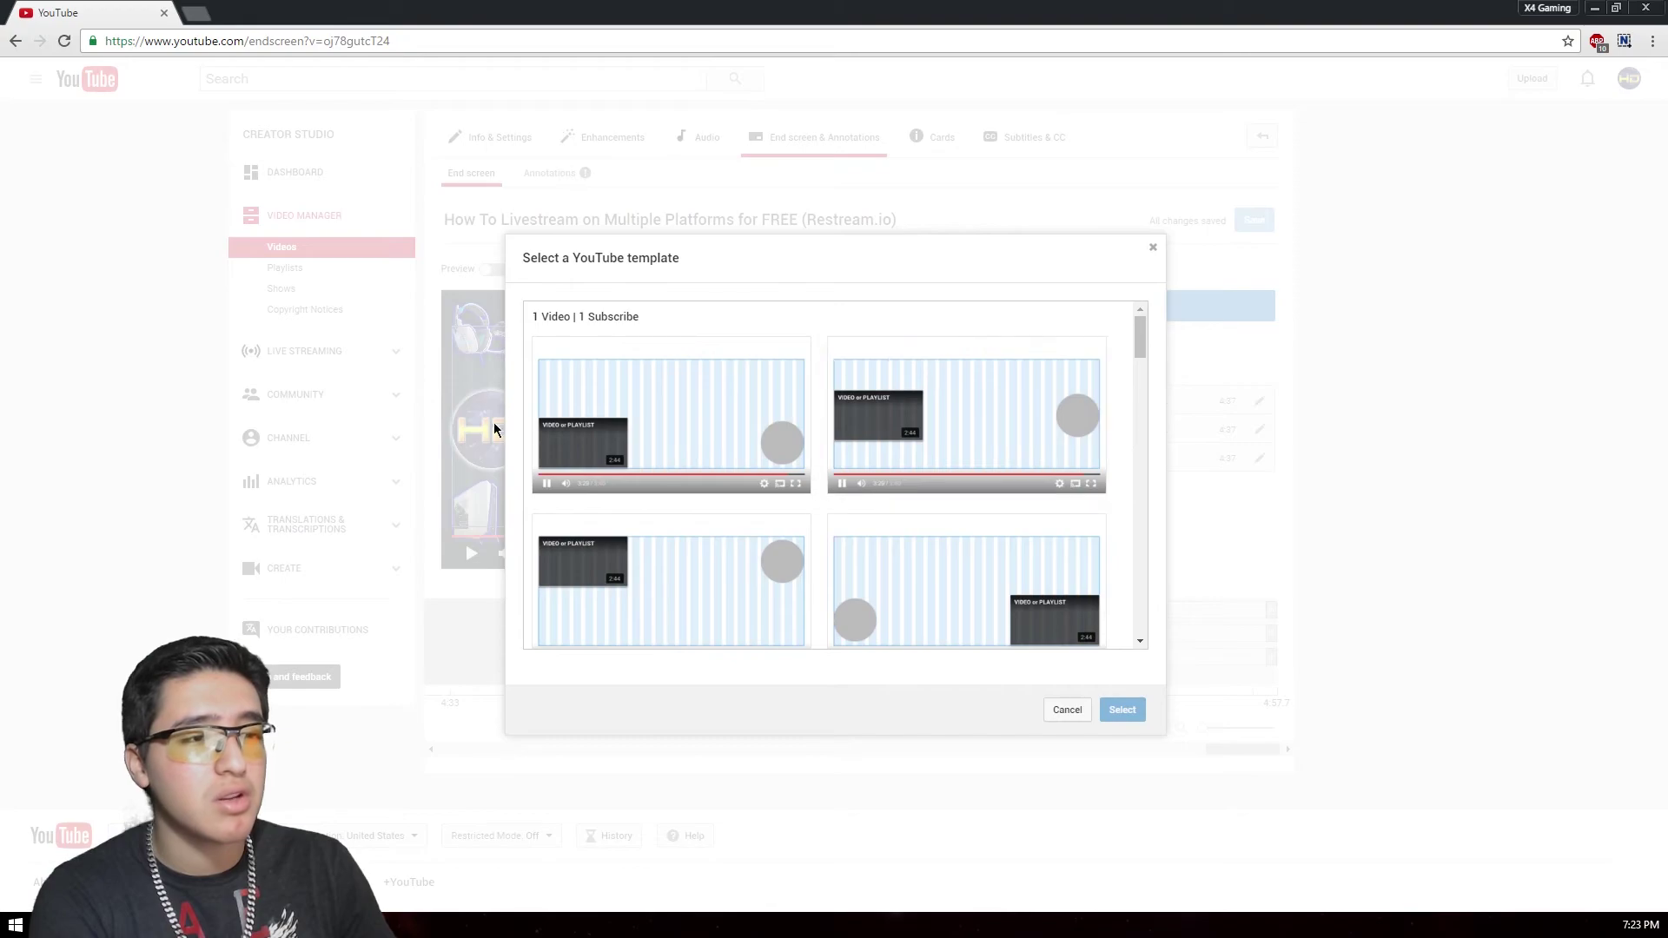
scroll(714, 469, down, 5)
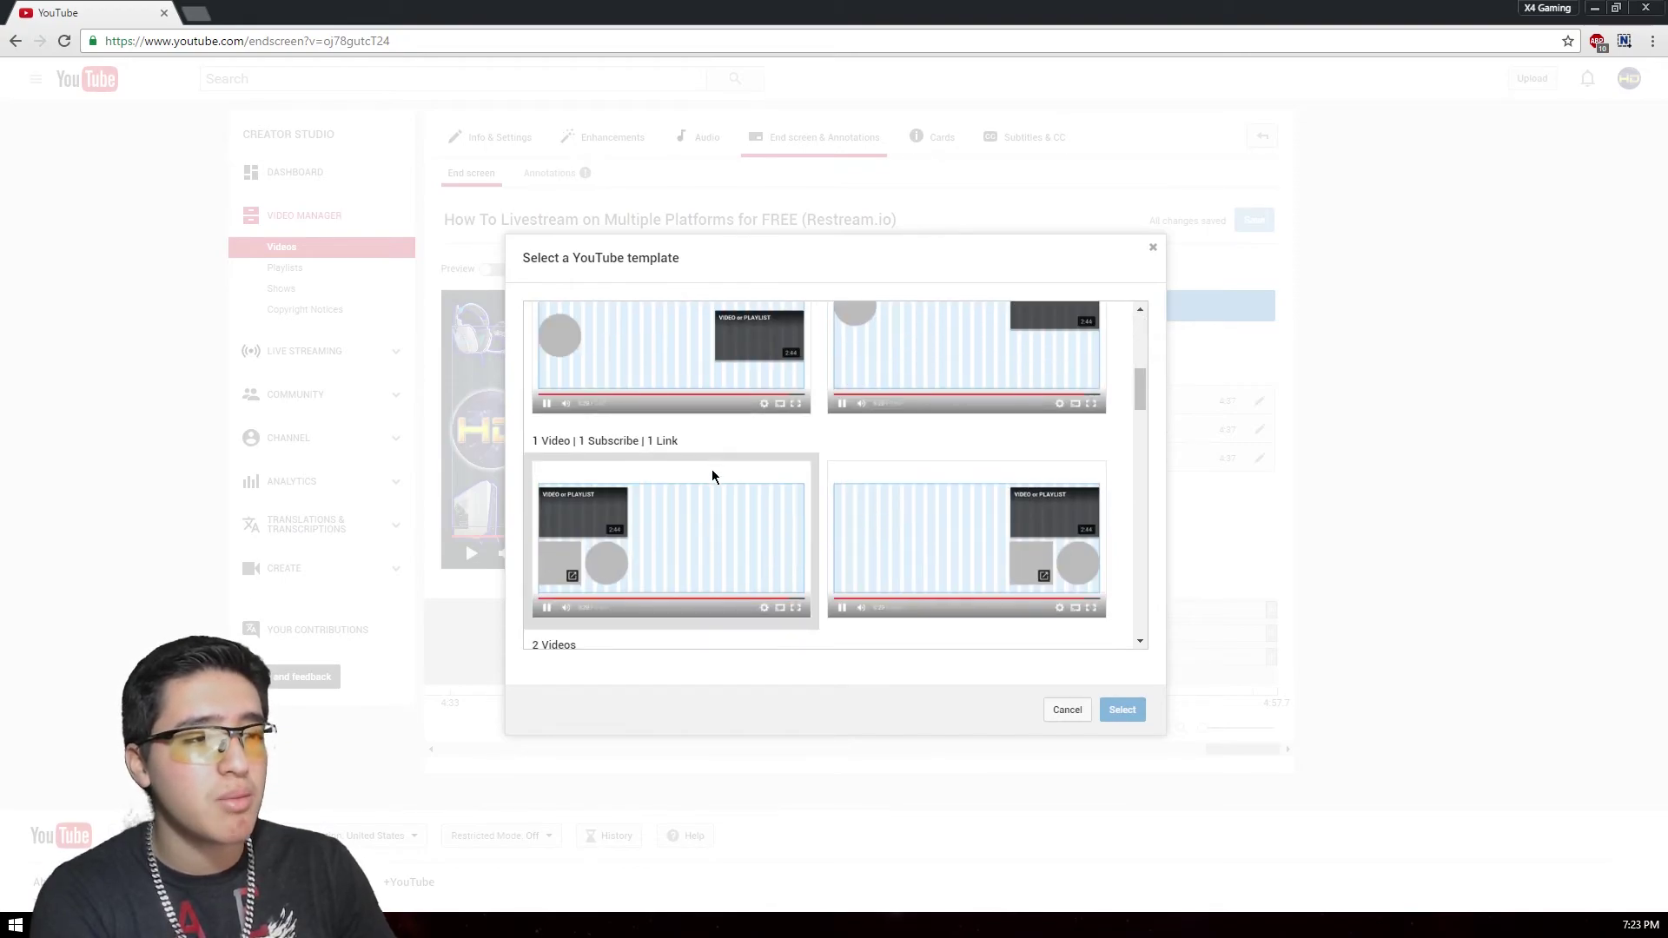
scroll(613, 570, down, 10)
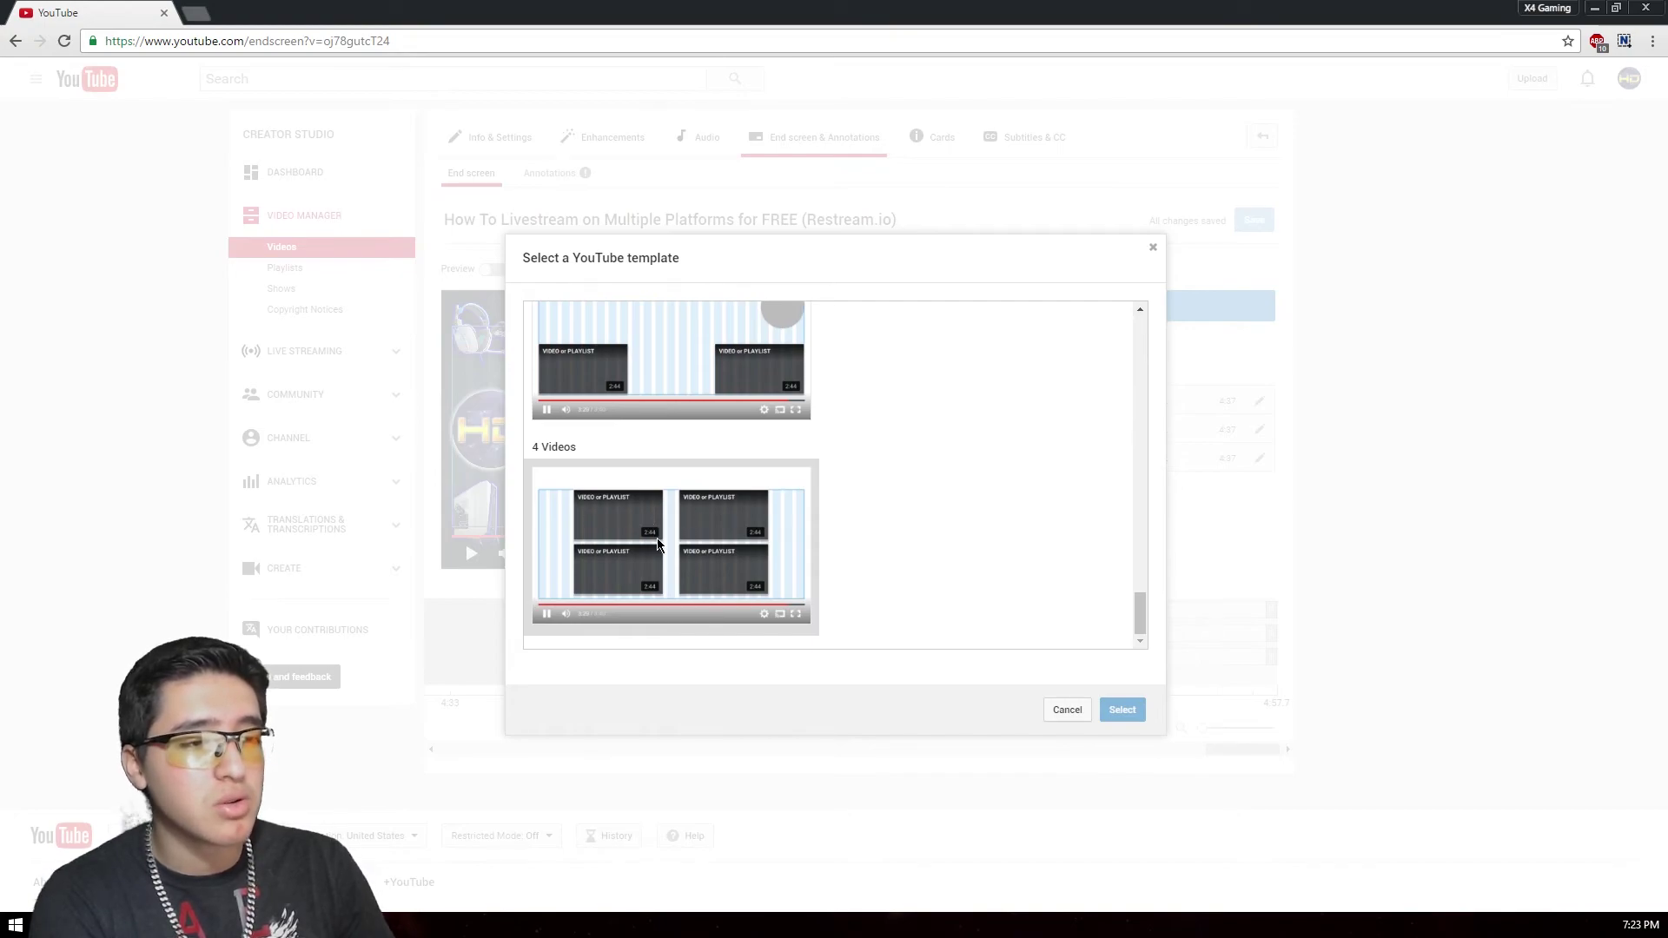
scroll(732, 582, up, 4)
scroll(731, 578, up, 3)
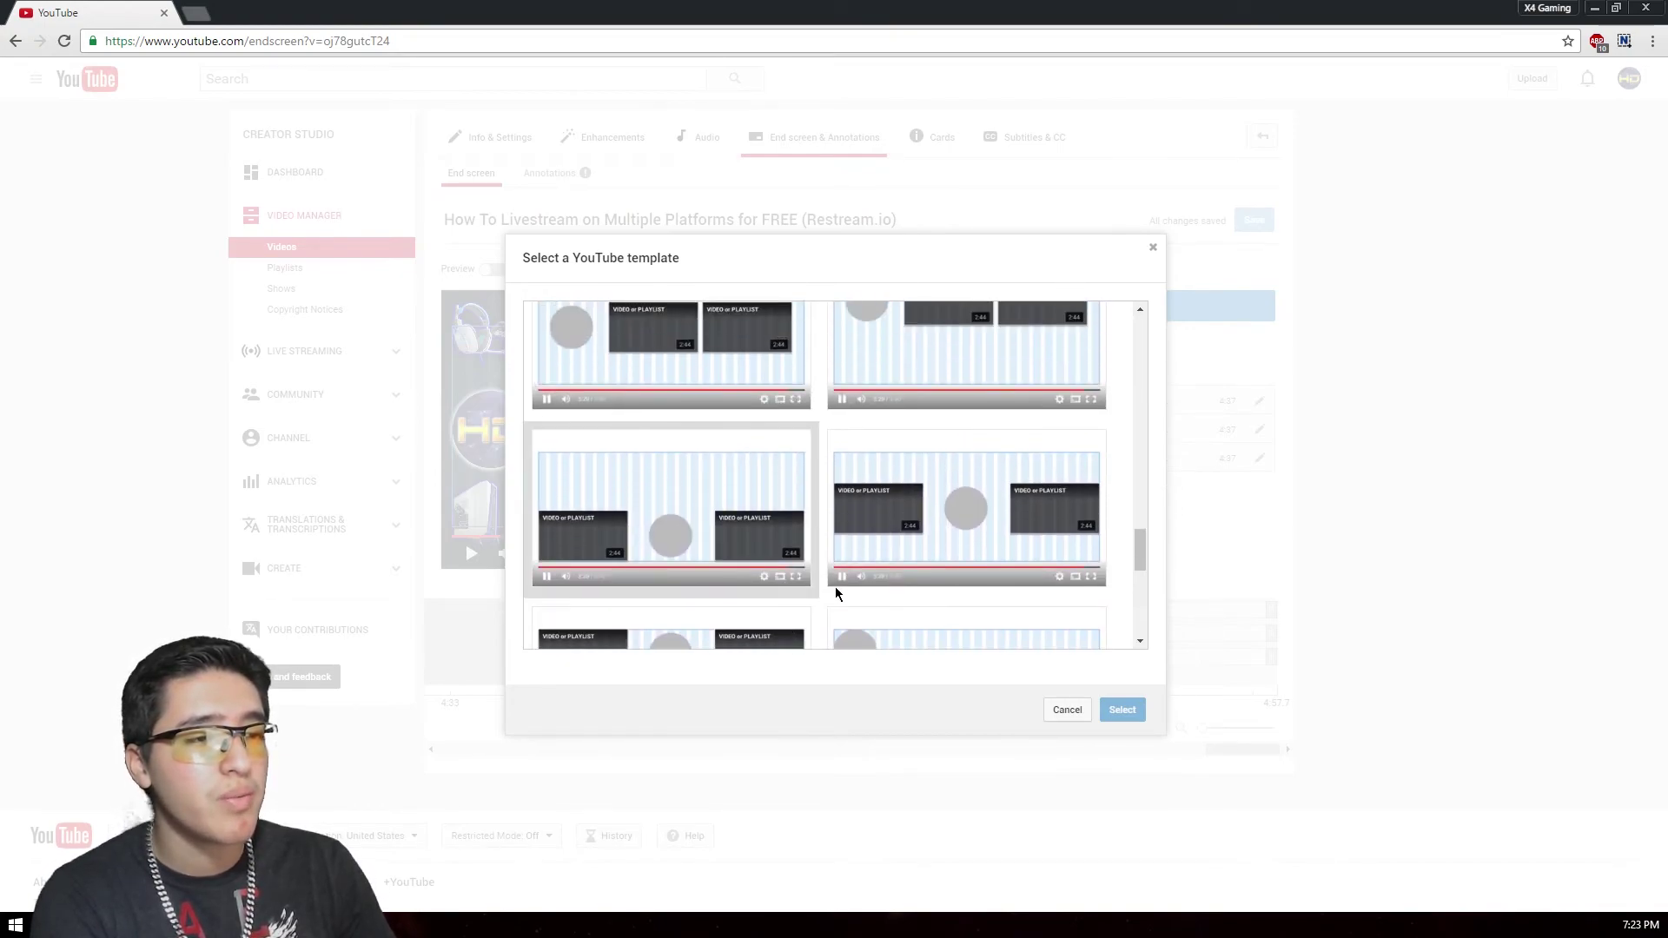
scroll(912, 597, up, 4)
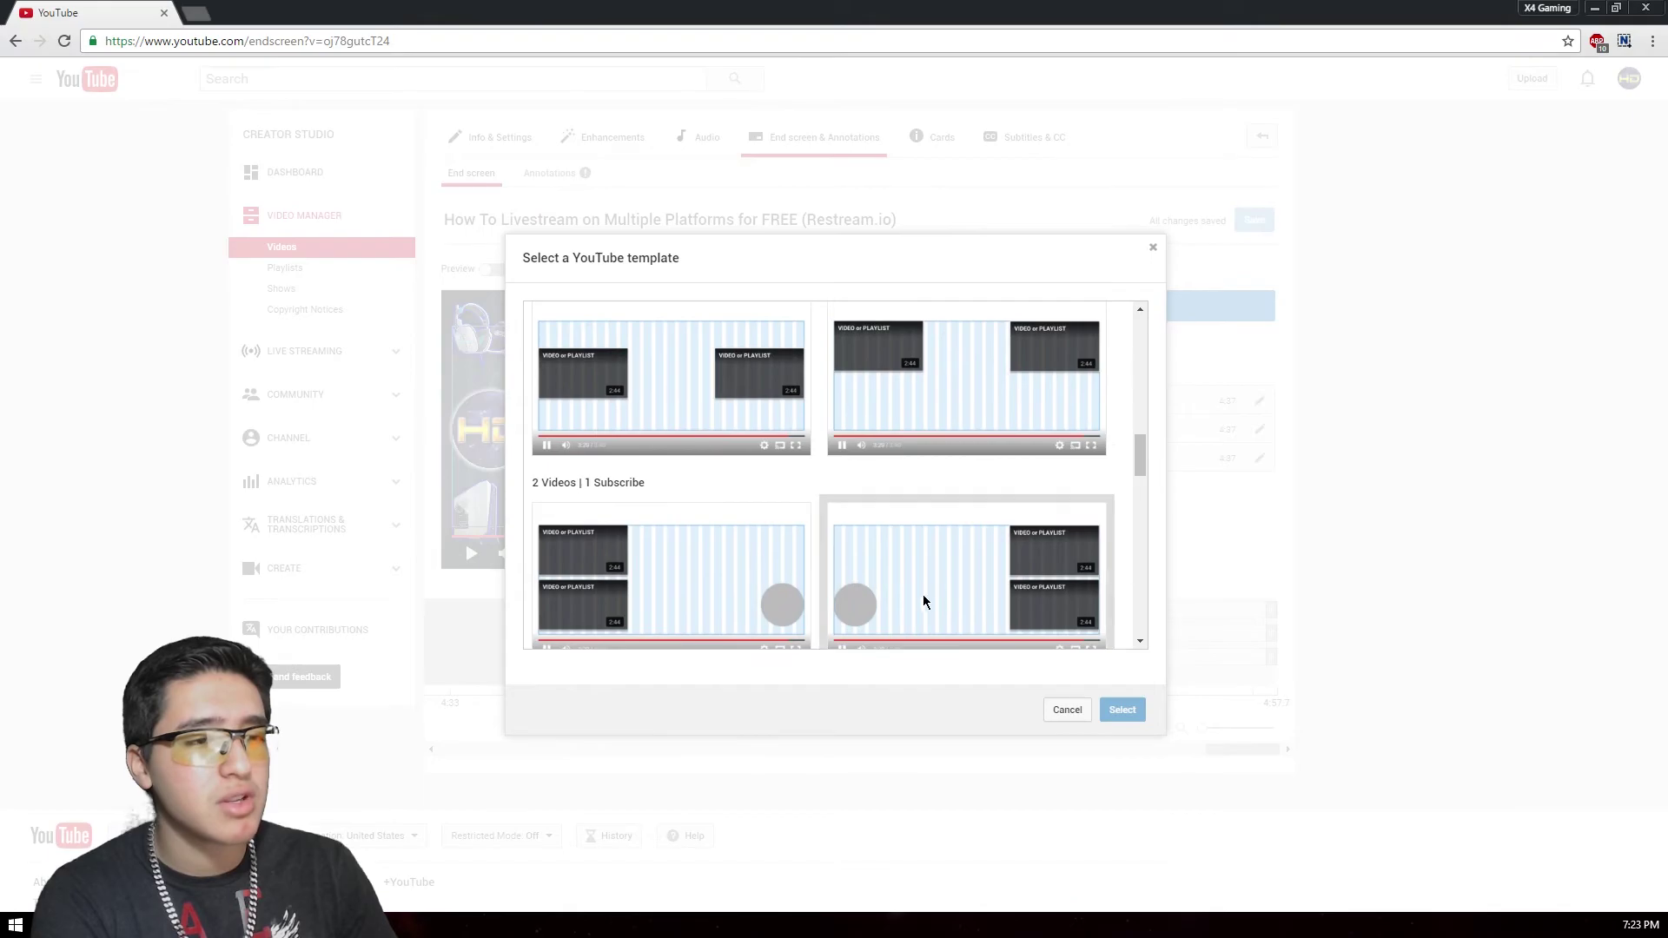
click(1066, 710)
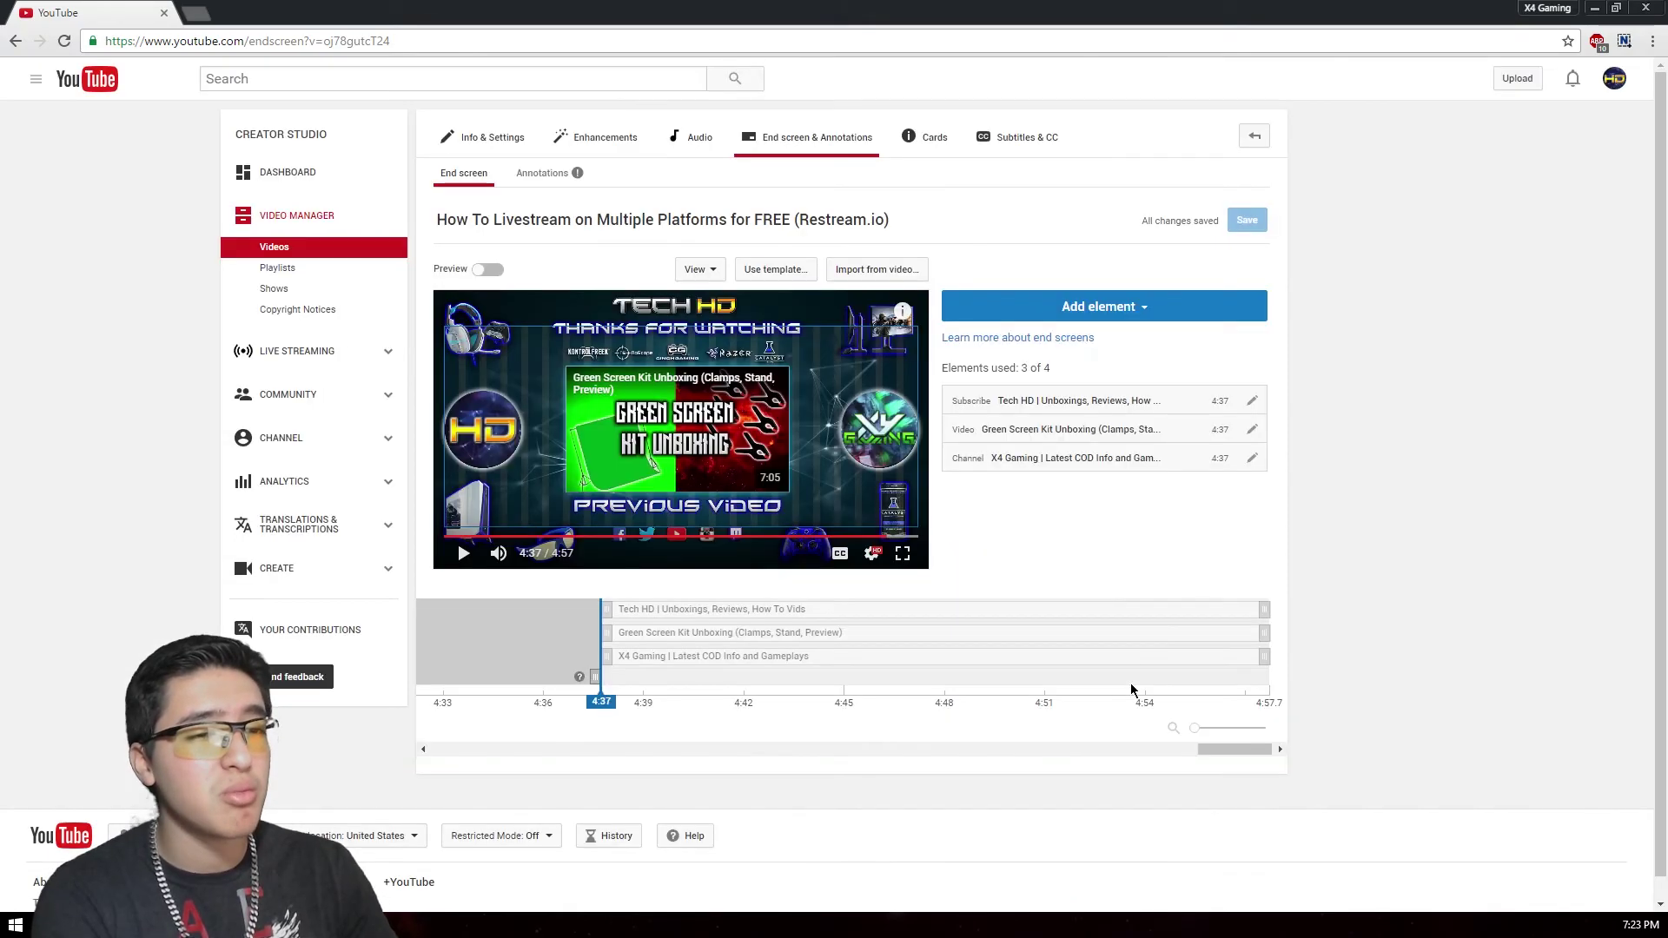
click(1107, 309)
click(1425, 514)
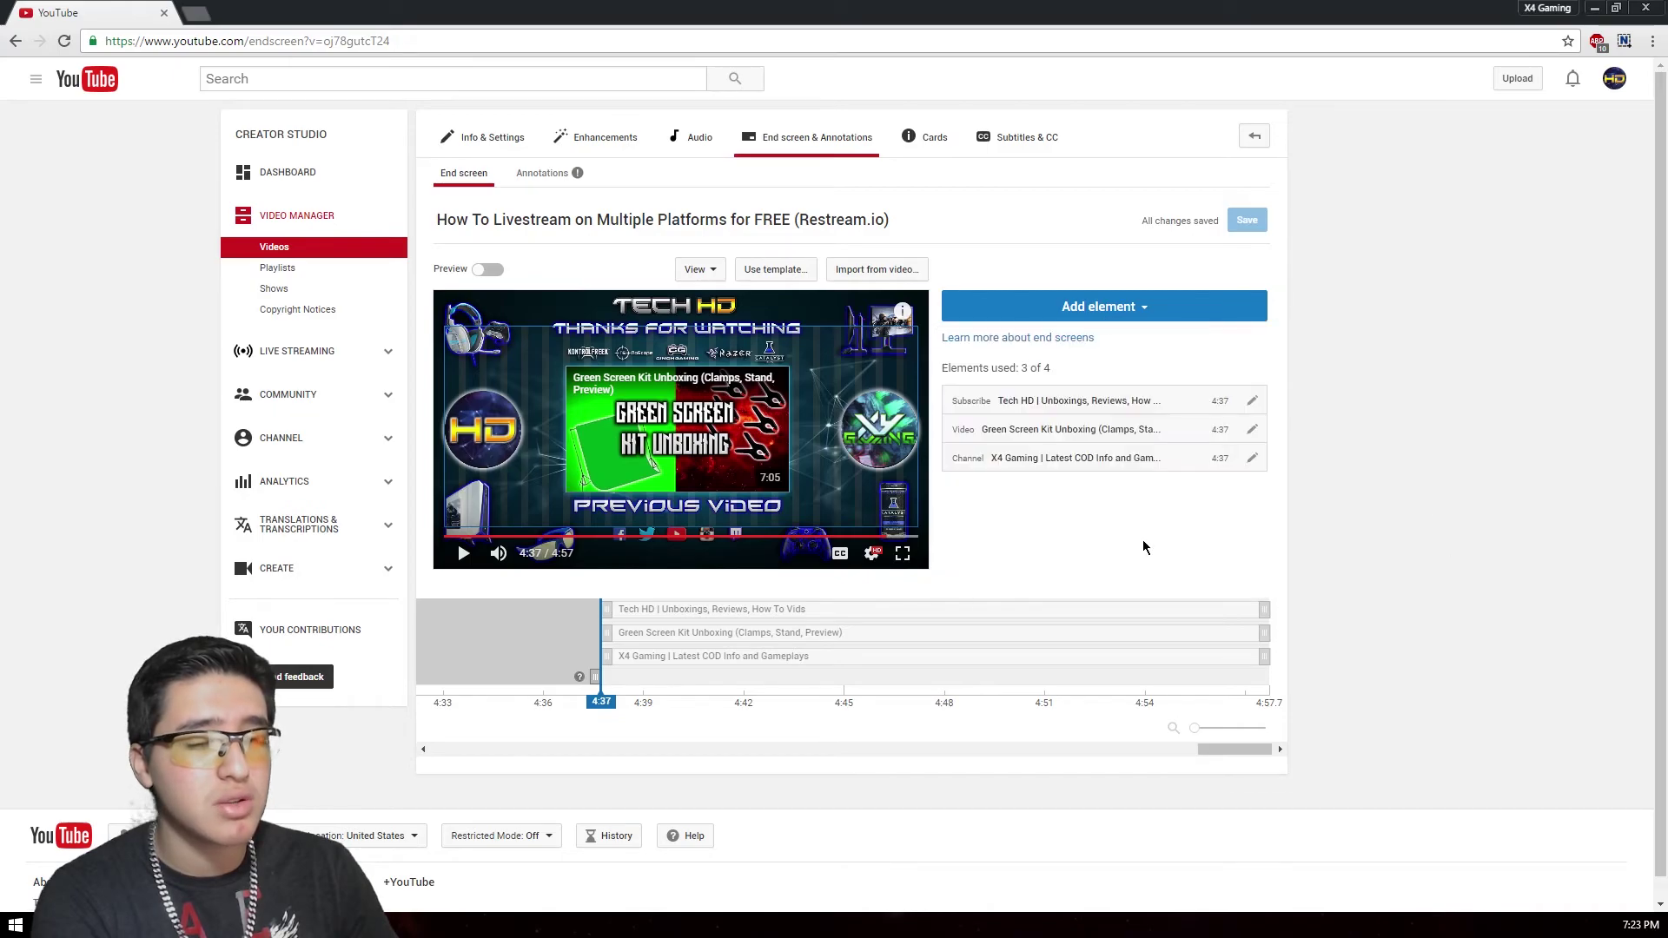